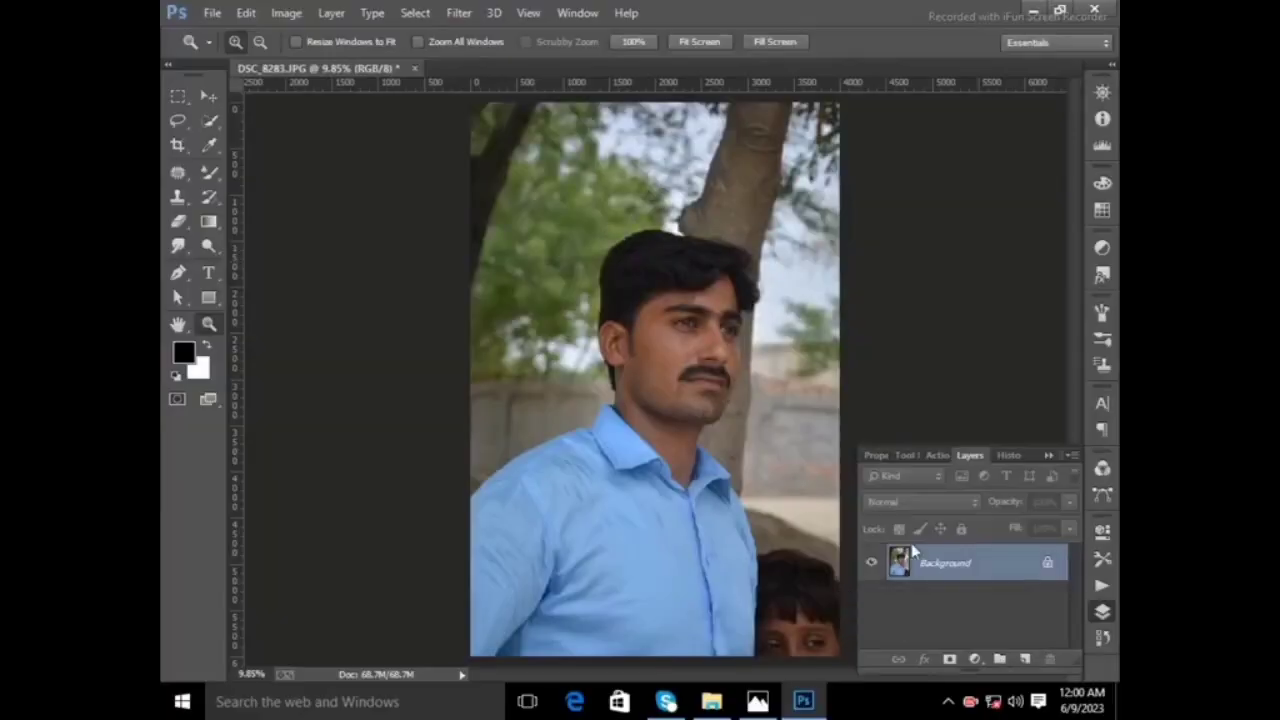
# - Quick-select the man's shirt, head and hair with a 400 px brush, then invert to the background
pyautogui.click(1050, 455)
pyautogui.press('w')
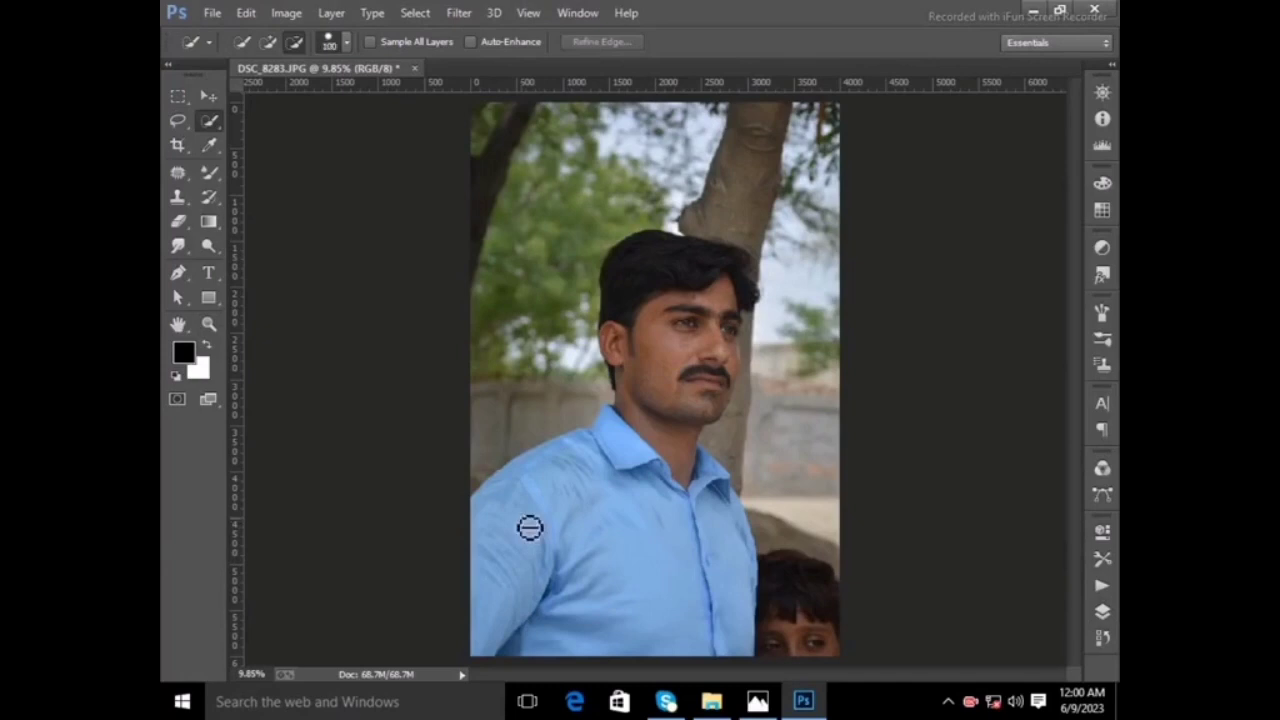
pyautogui.press(']')
pyautogui.moveTo(562, 507); pyautogui.dragTo(616, 546)
pyautogui.moveTo(689, 566); pyautogui.dragTo(757, 349)
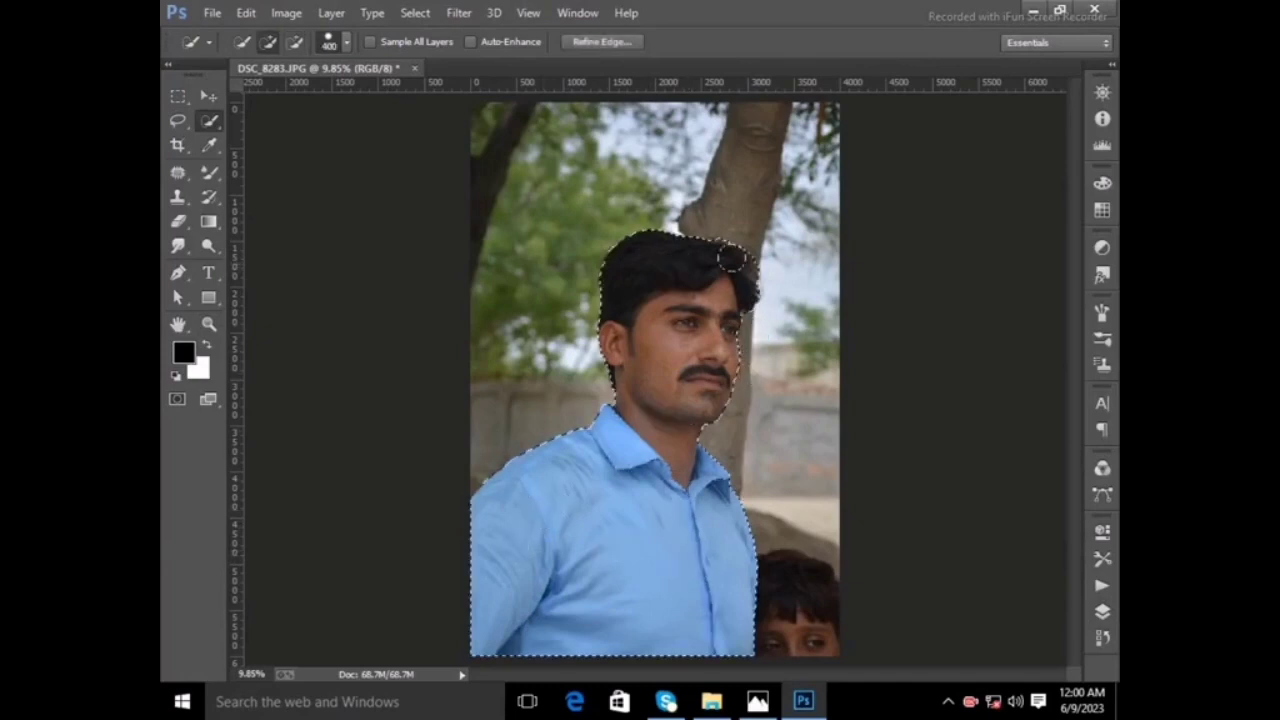
pyautogui.rightClick(755, 240)
pyautogui.click(850, 272)
# - Refine the selection edge along the hair with a 150 px brush and apply it
pyautogui.hotkey('ctrl', 'alt', 'r')
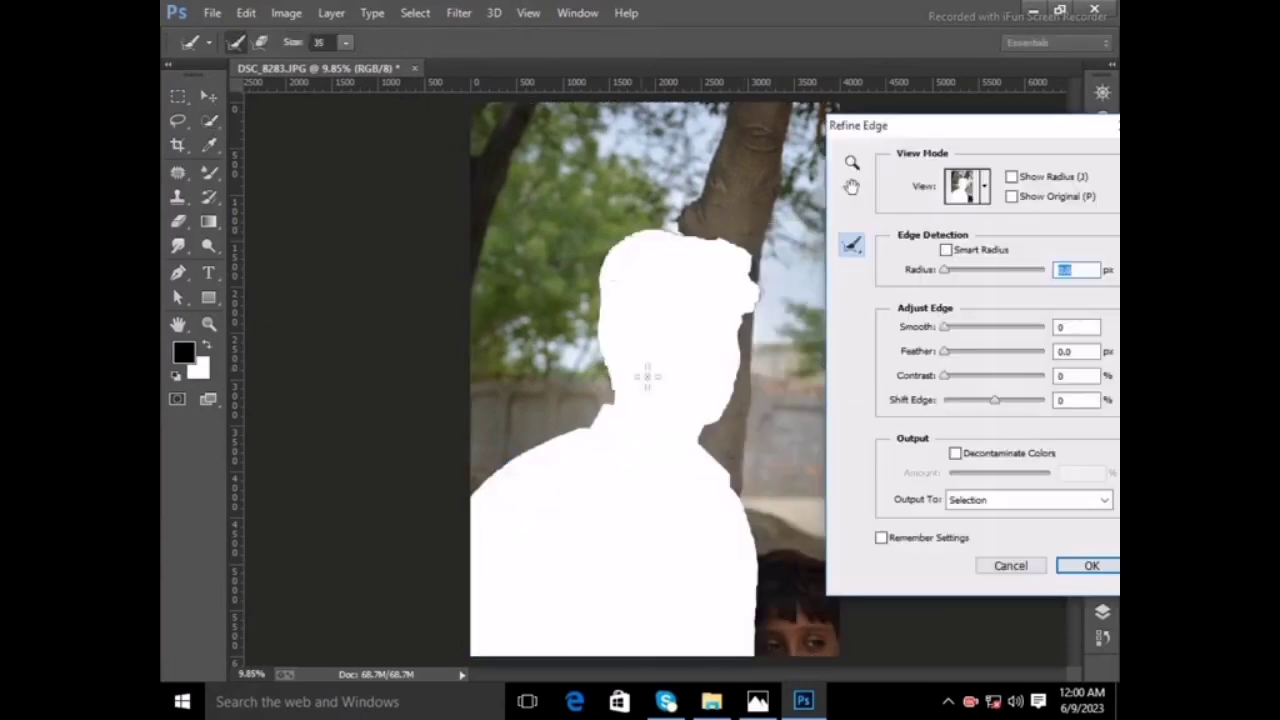
pyautogui.press(']')
pyautogui.press(']')
pyautogui.press(']')
pyautogui.moveTo(600, 291)
pyautogui.mouseDown()
pyautogui.moveTo(606, 320)
pyautogui.moveTo(683, 251)
pyautogui.moveTo(758, 289)
pyautogui.mouseUp()
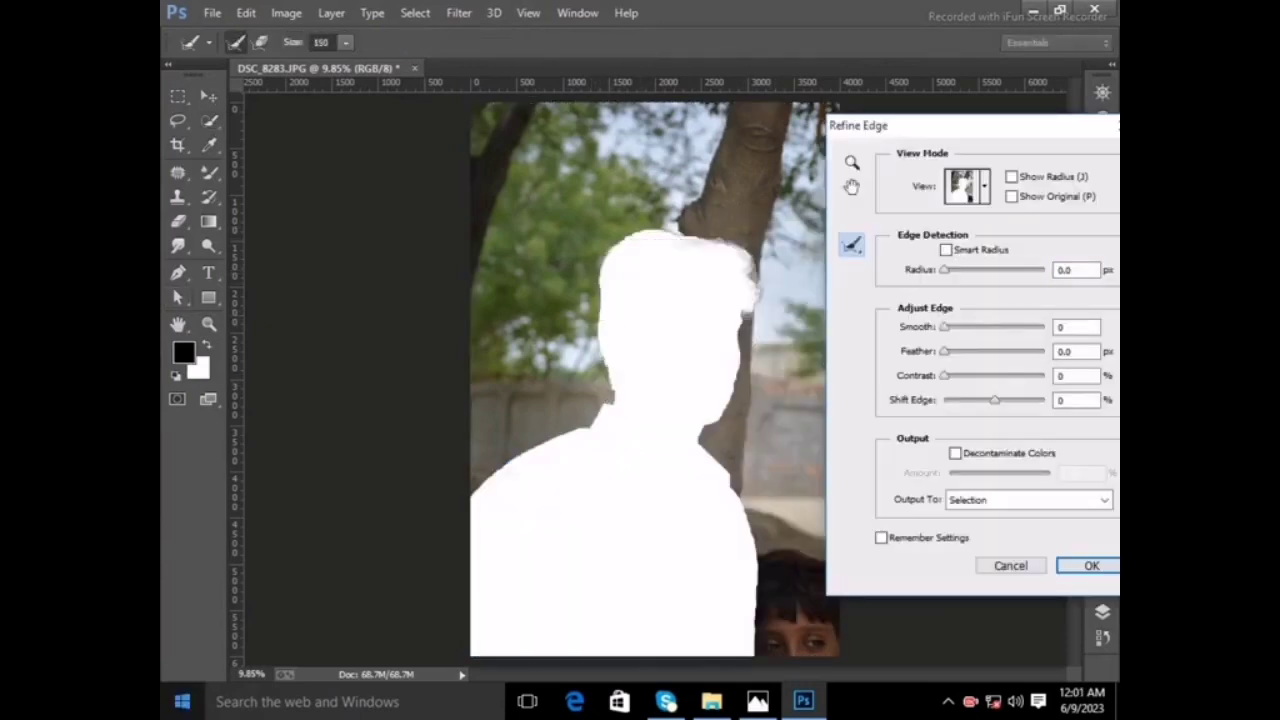
pyautogui.press('Return')
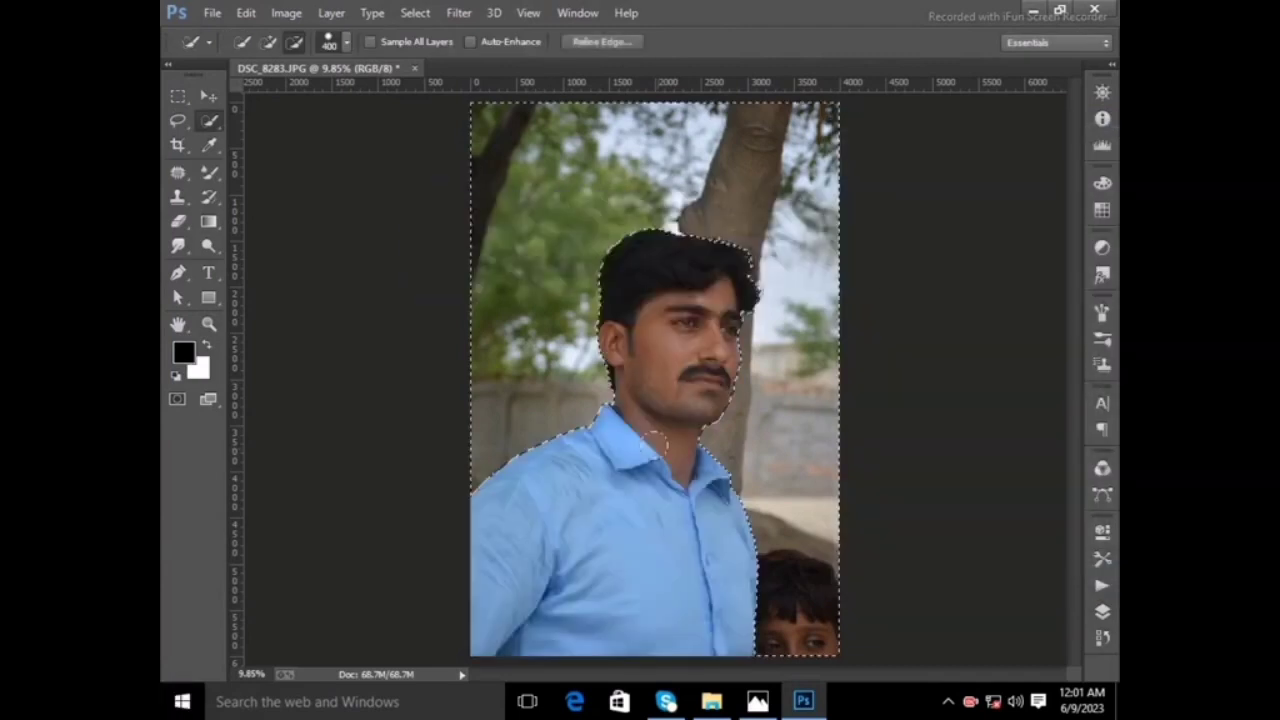
# - Clone background over the child's head at bottom right at 57% opacity, then patch the area
pyautogui.press('s')
pyautogui.click(780, 449)
pyautogui.press('Return')
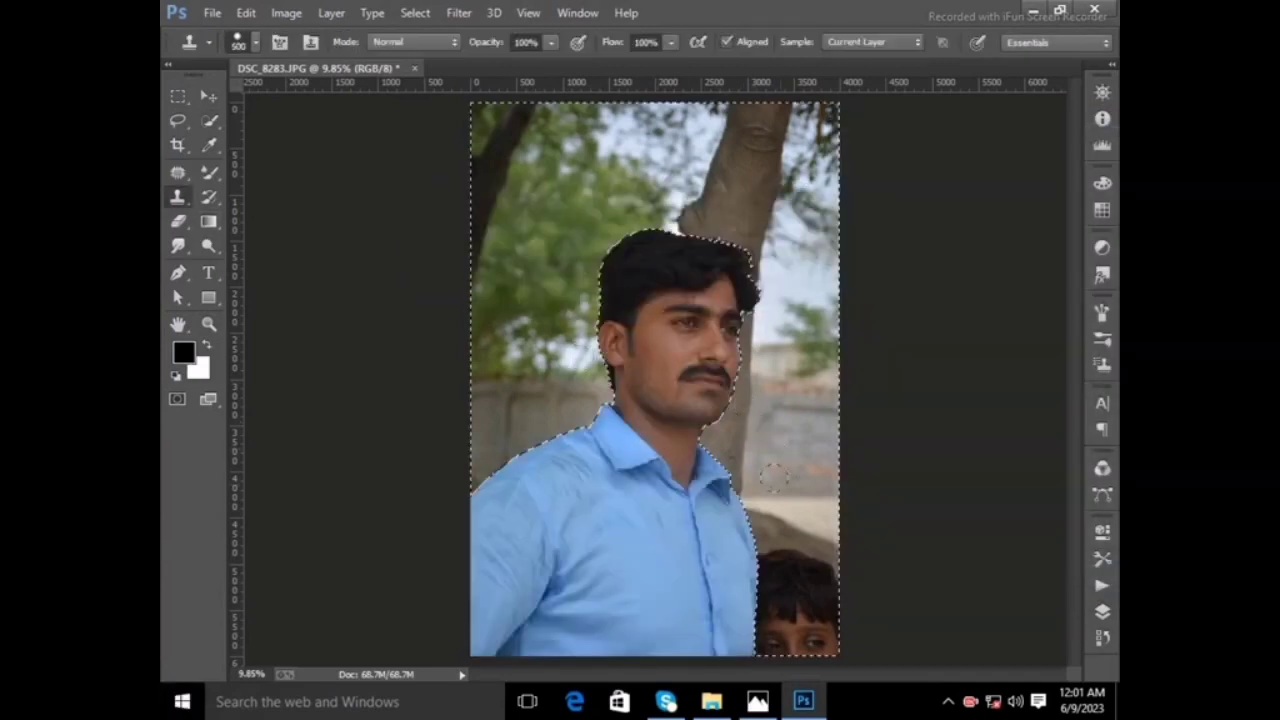
pyautogui.moveTo(793, 553); pyautogui.dragTo(810, 630)
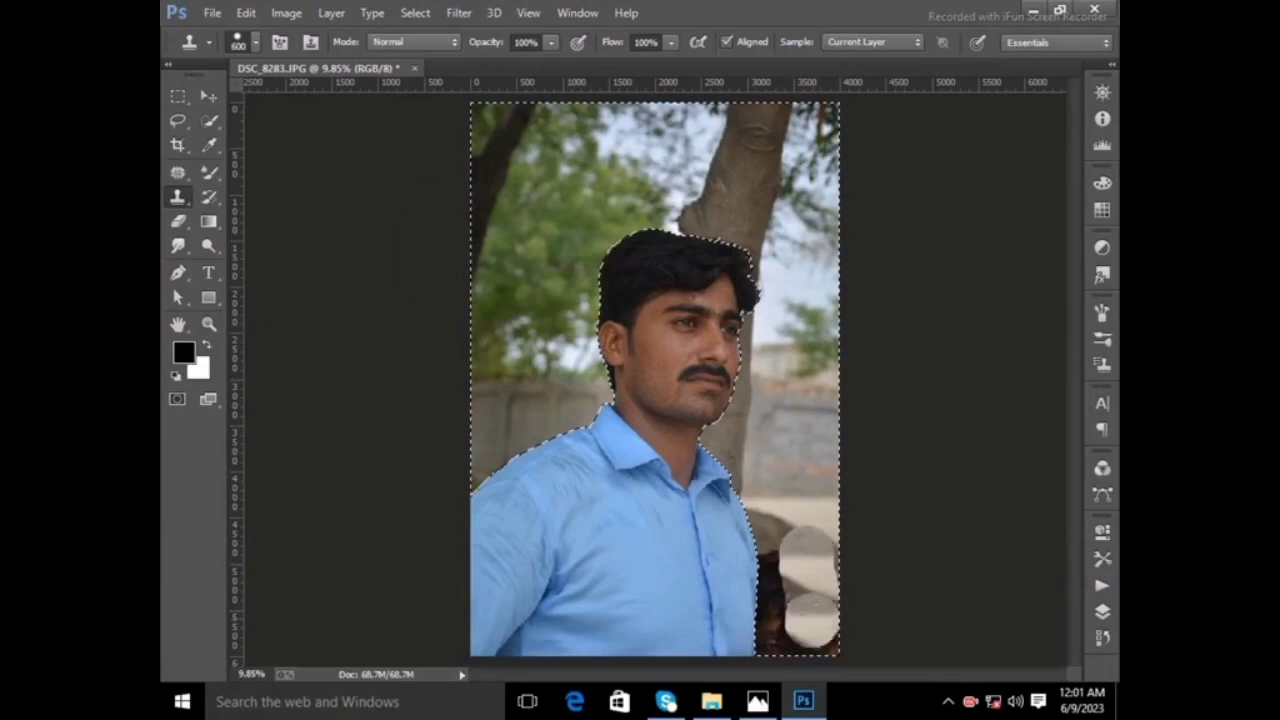
pyautogui.moveTo(780, 530)
pyautogui.mouseDown()
pyautogui.moveTo(783, 608)
pyautogui.moveTo(745, 640)
pyautogui.mouseUp()
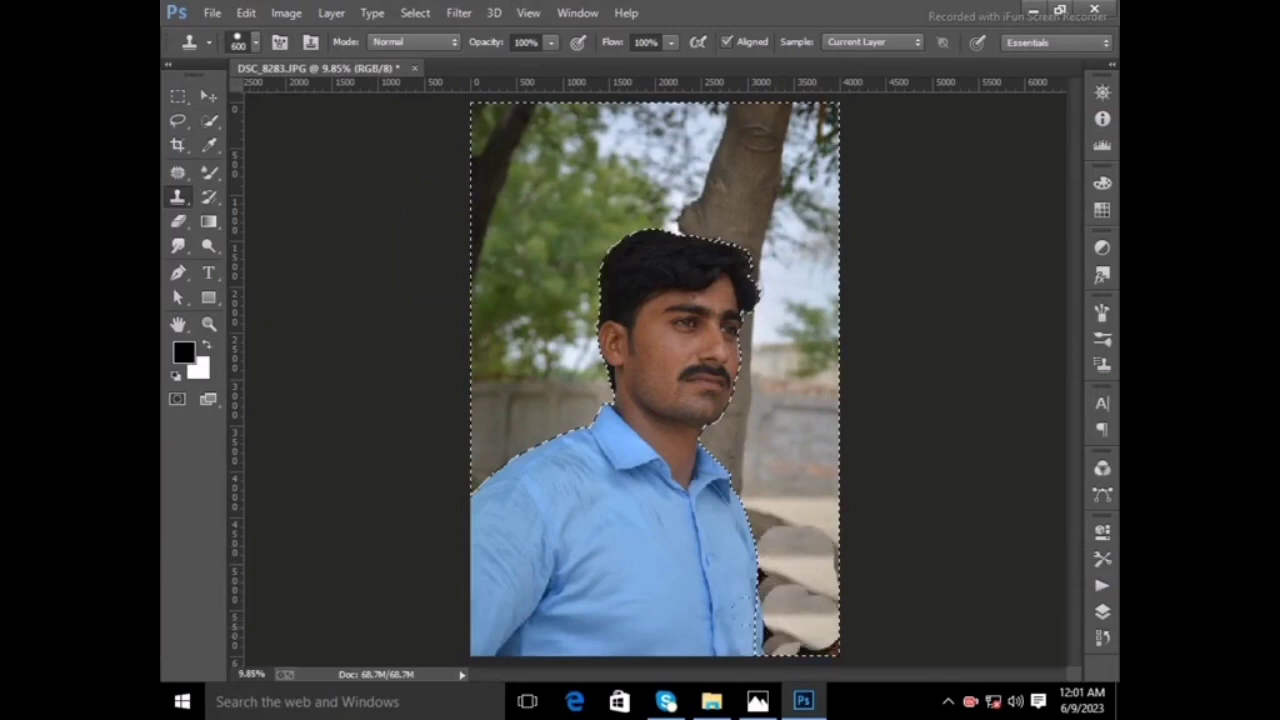
pyautogui.moveTo(550, 42); pyautogui.dragTo(509, 64)
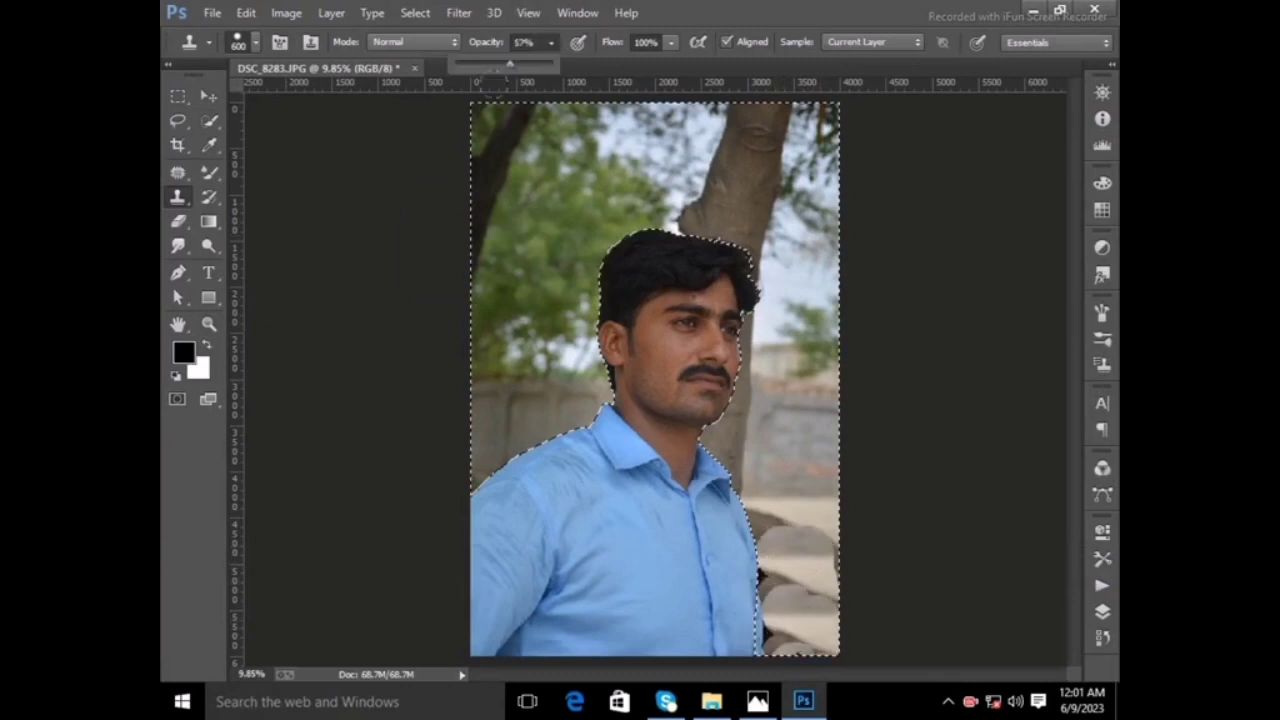
pyautogui.click(776, 526)
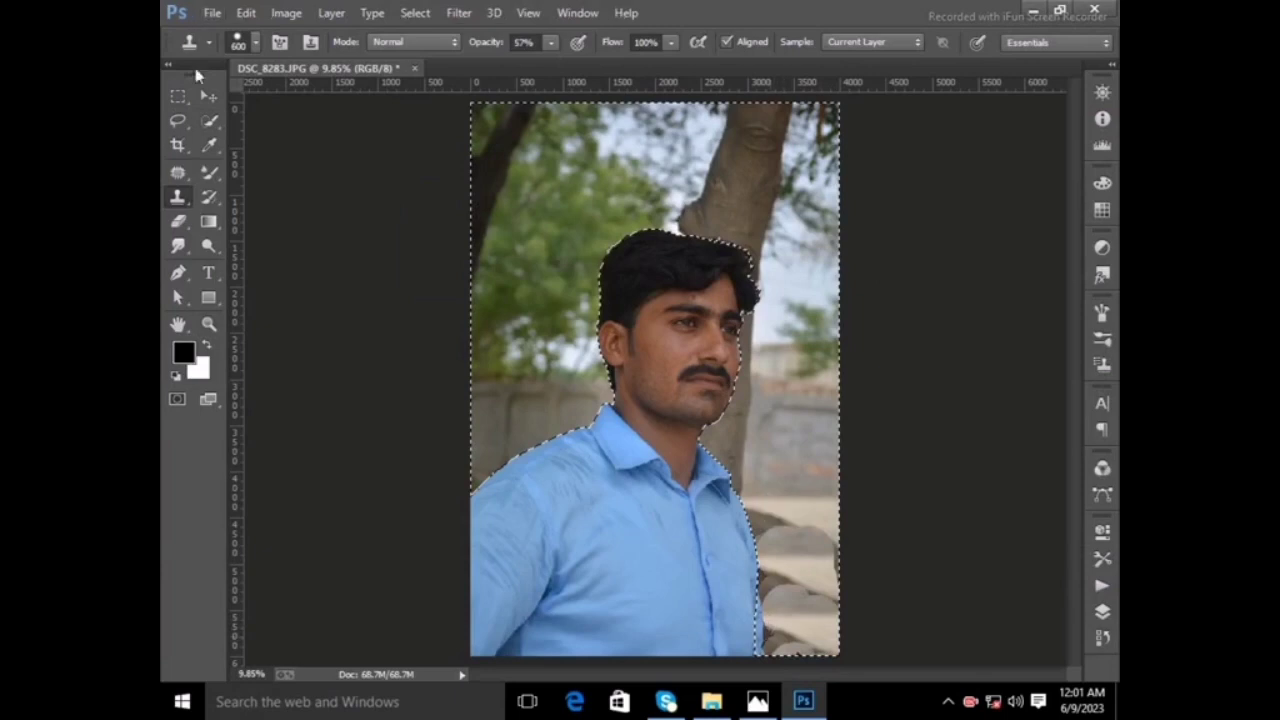
pyautogui.press('j')
pyautogui.moveTo(772, 522); pyautogui.dragTo(810, 520)
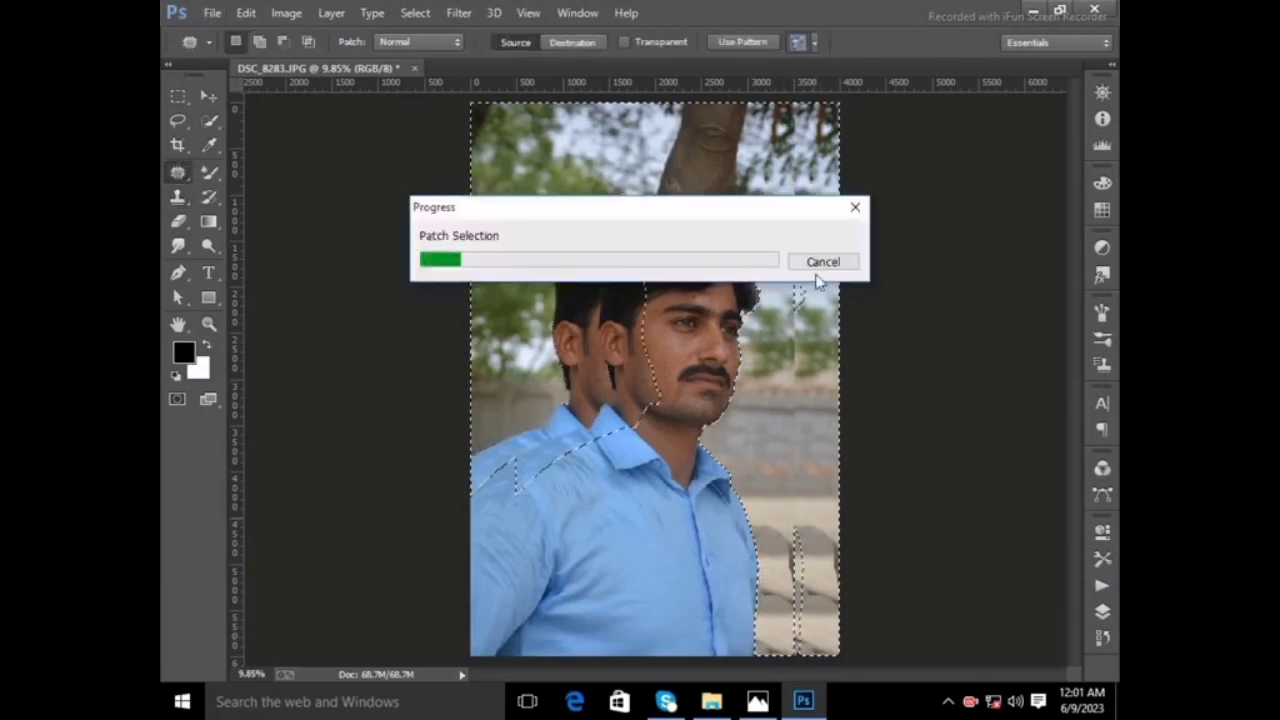
# - Apply Lens Blur to the background, then reapply it with the radius raised to 14
pyautogui.click(459, 12)
pyautogui.moveTo(468, 237)
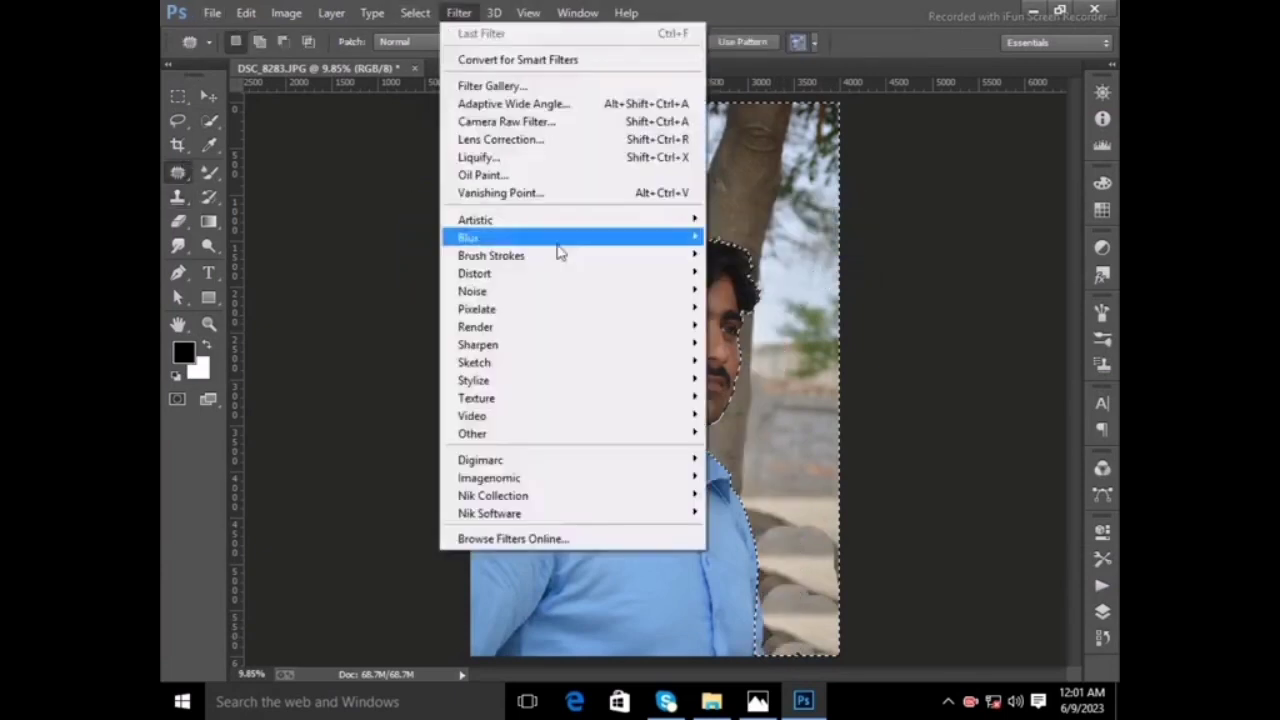
pyautogui.click(768, 380)
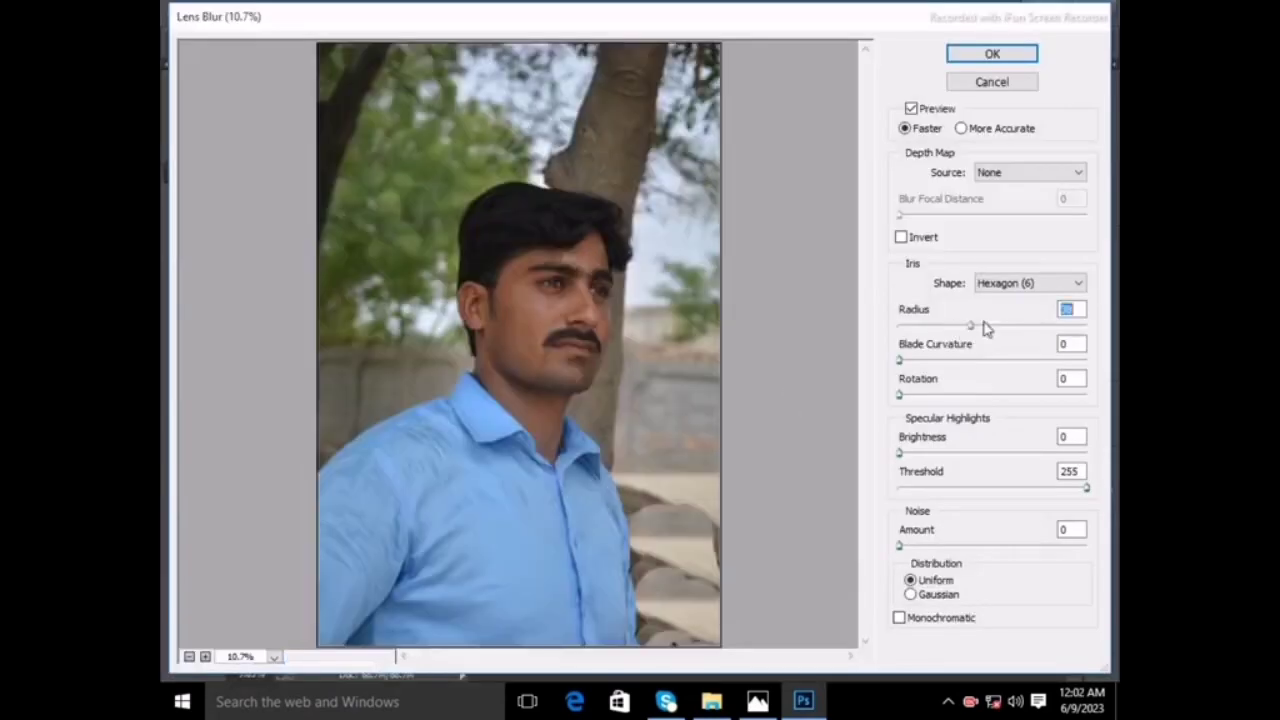
pyautogui.click(990, 54)
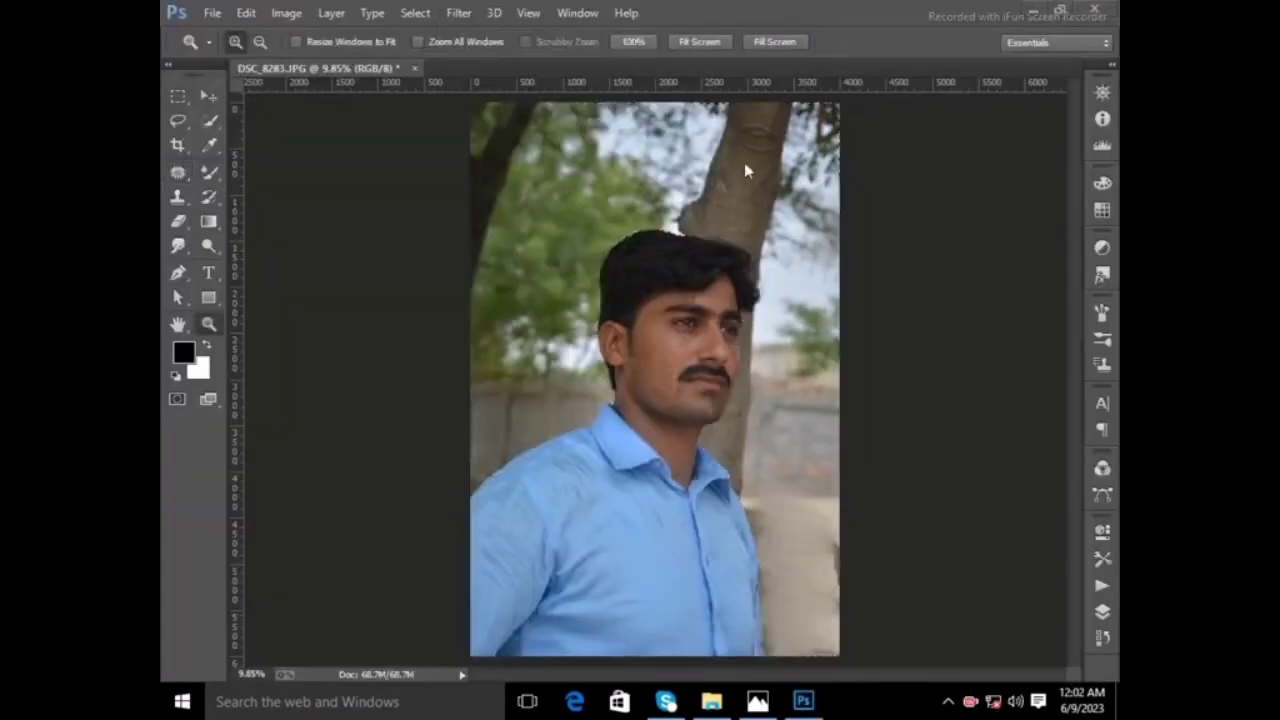
pyautogui.click(459, 12)
pyautogui.click(772, 385)
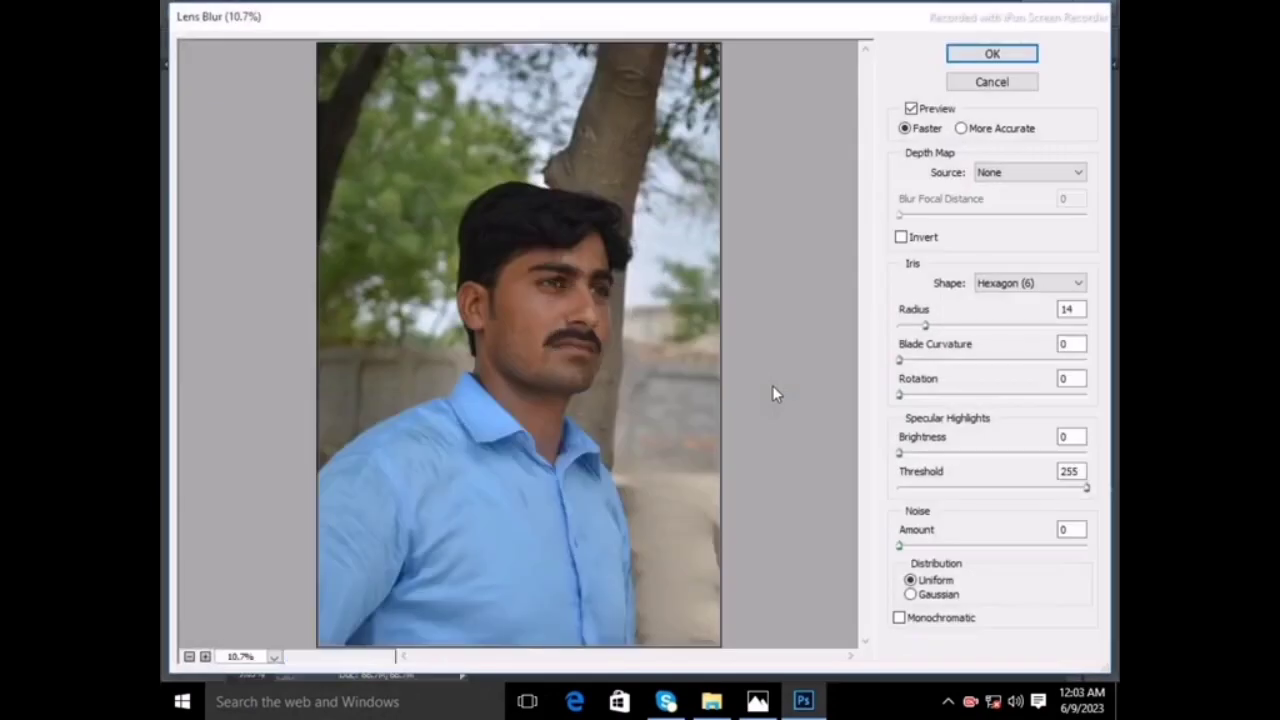
pyautogui.click(939, 327)
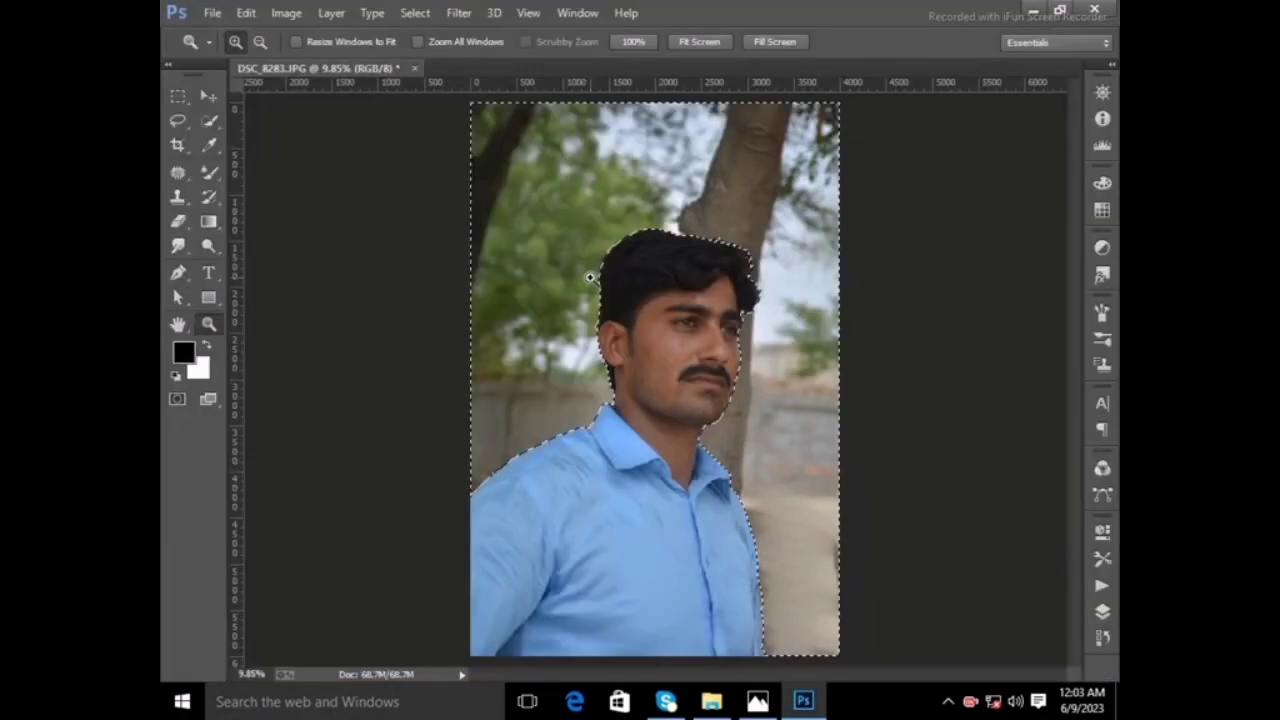
# - In the Camera Raw filter, darken shadows to -51 and lower whites to -18
pyautogui.click(458, 12)
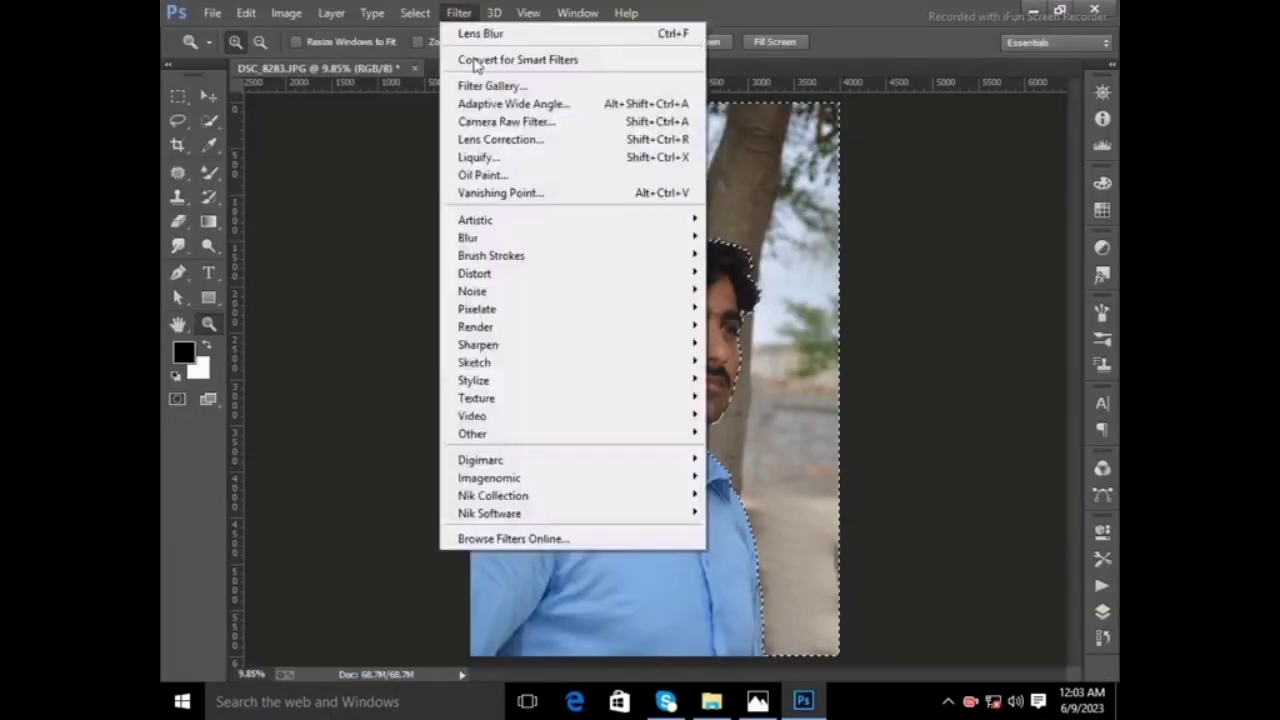
pyautogui.click(500, 117)
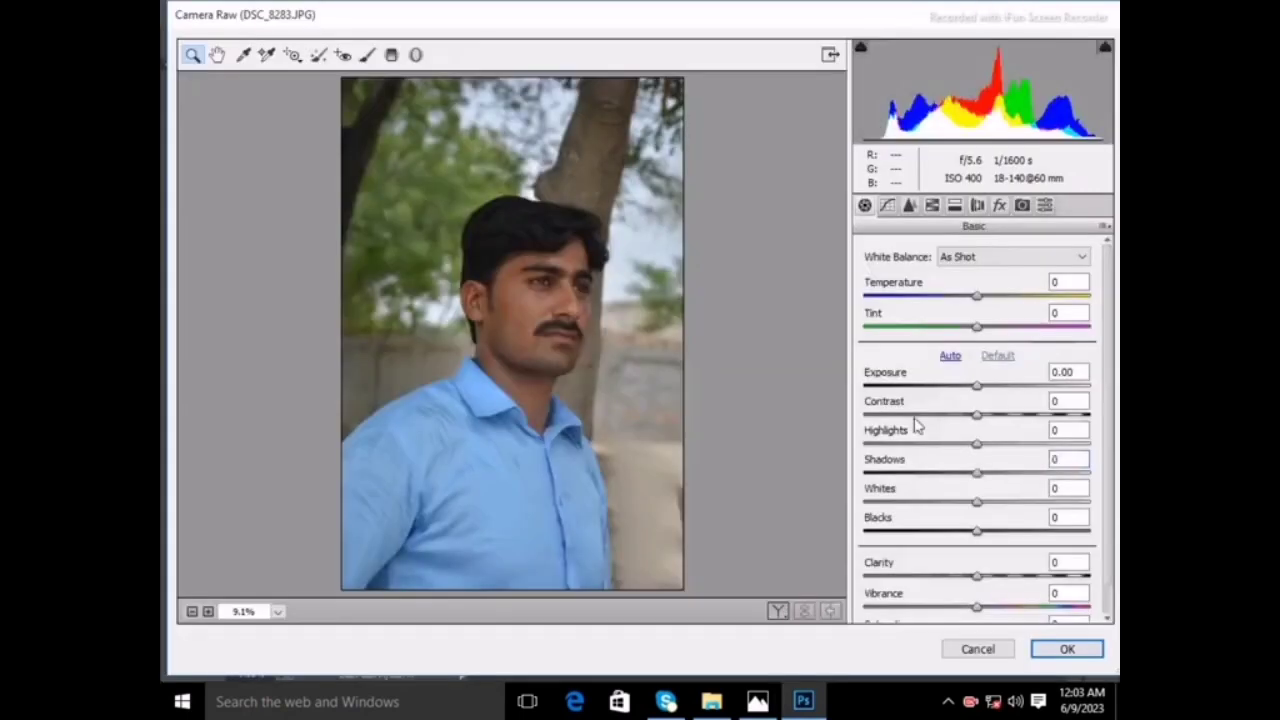
pyautogui.moveTo(977, 472); pyautogui.dragTo(920, 472)
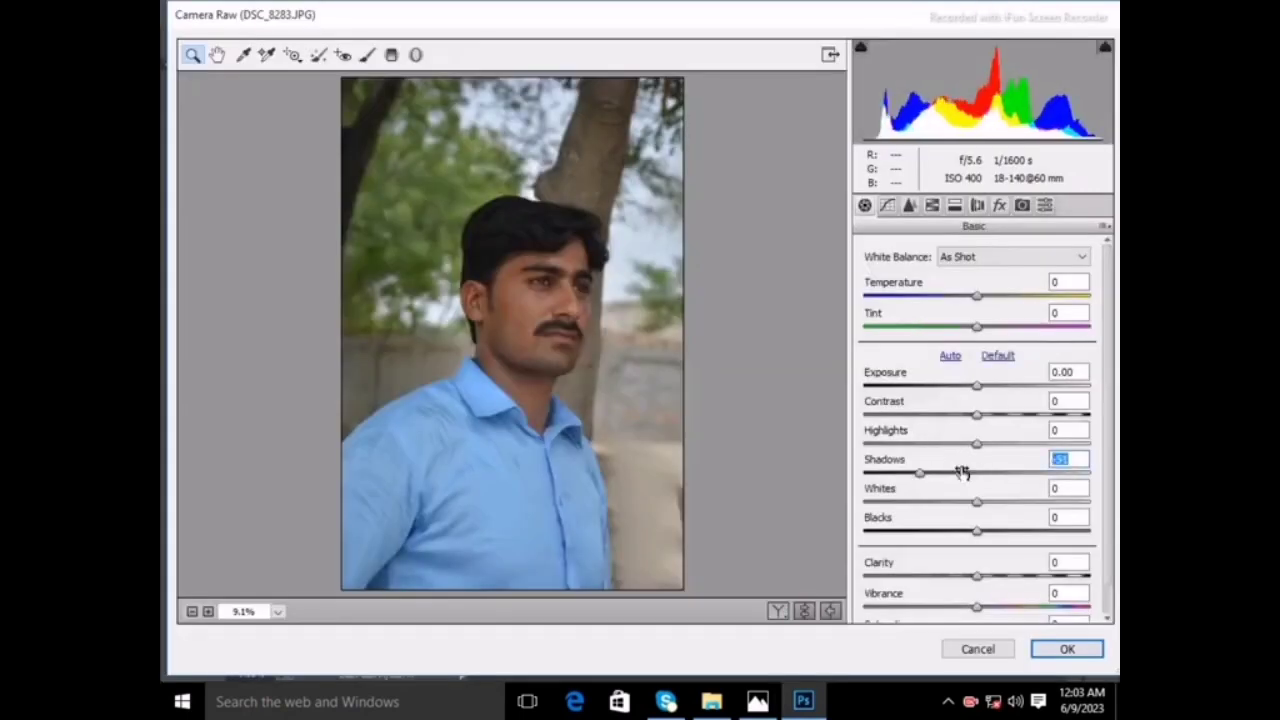
pyautogui.moveTo(977, 501)
pyautogui.mouseDown()
pyautogui.moveTo(957, 501)
pyautogui.moveTo(1060, 527)
pyautogui.mouseUp()
# - Try the MUZAMIL presets (10 through 25) and apply the chosen colour grade to the background
pyautogui.click(1045, 205)
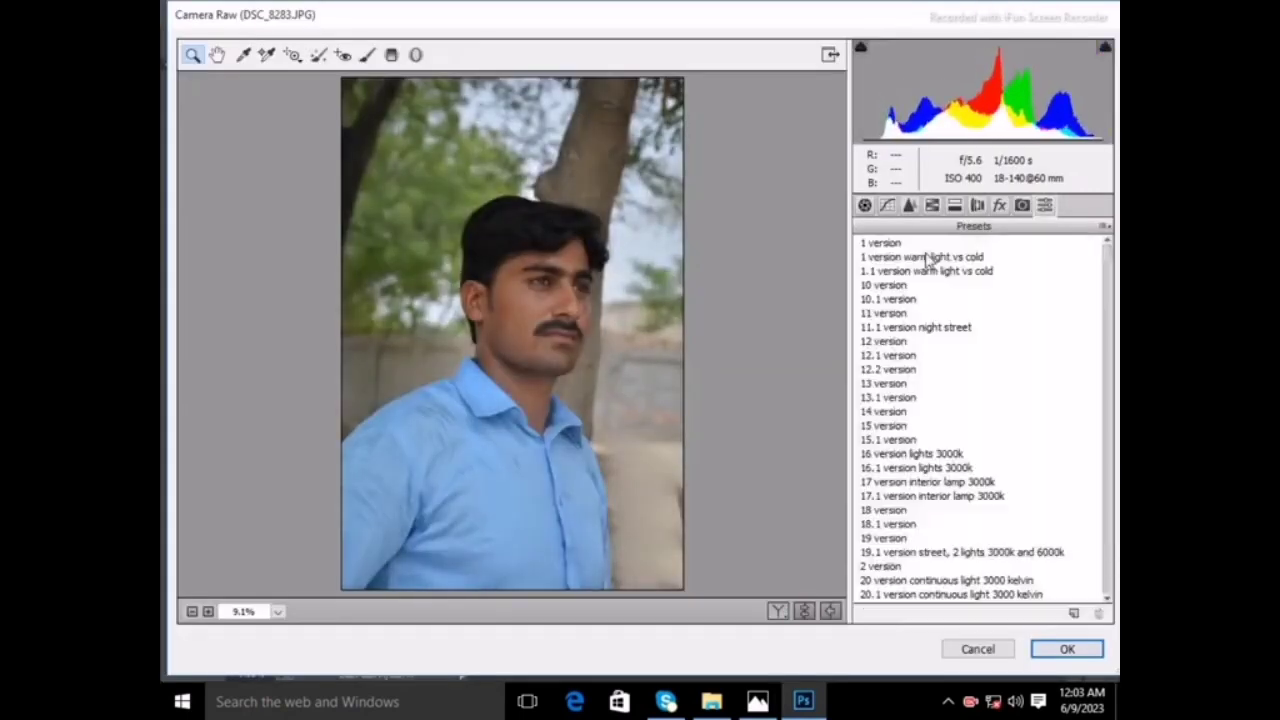
pyautogui.scroll(-10, 900, 340)
pyautogui.click(900, 355)
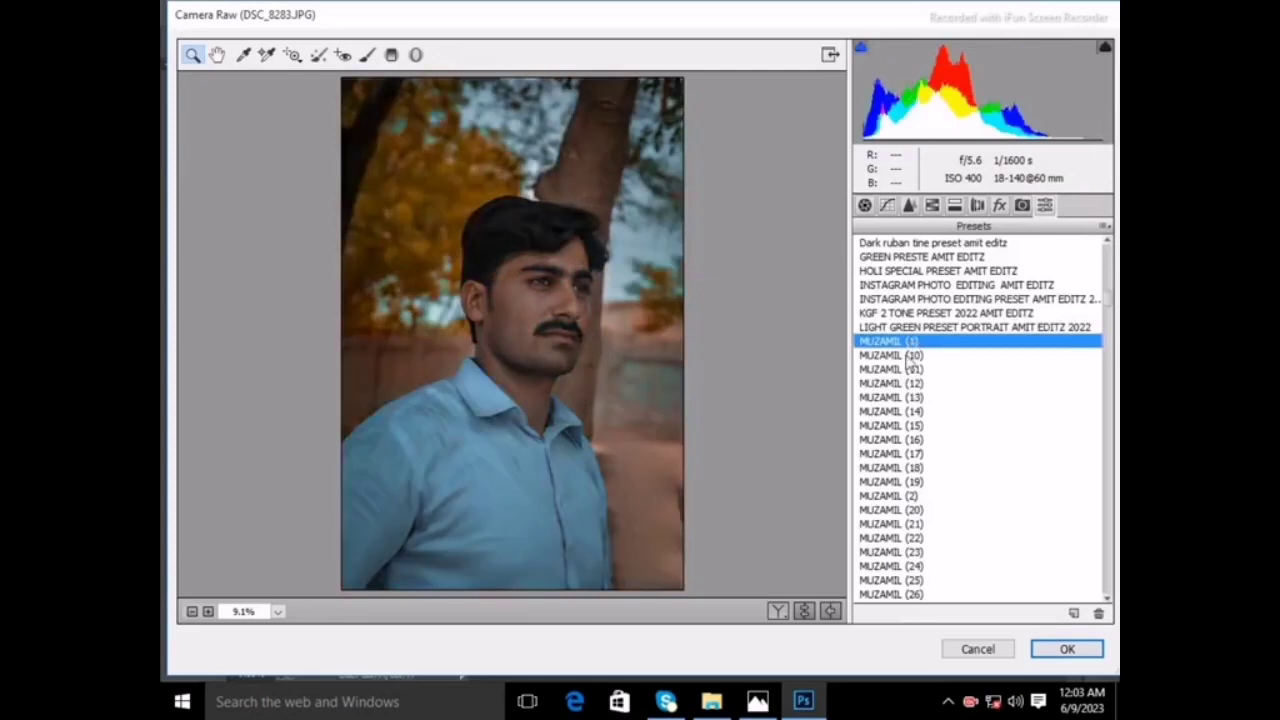
pyautogui.click(905, 369)
pyautogui.click(898, 383)
pyautogui.click(893, 397)
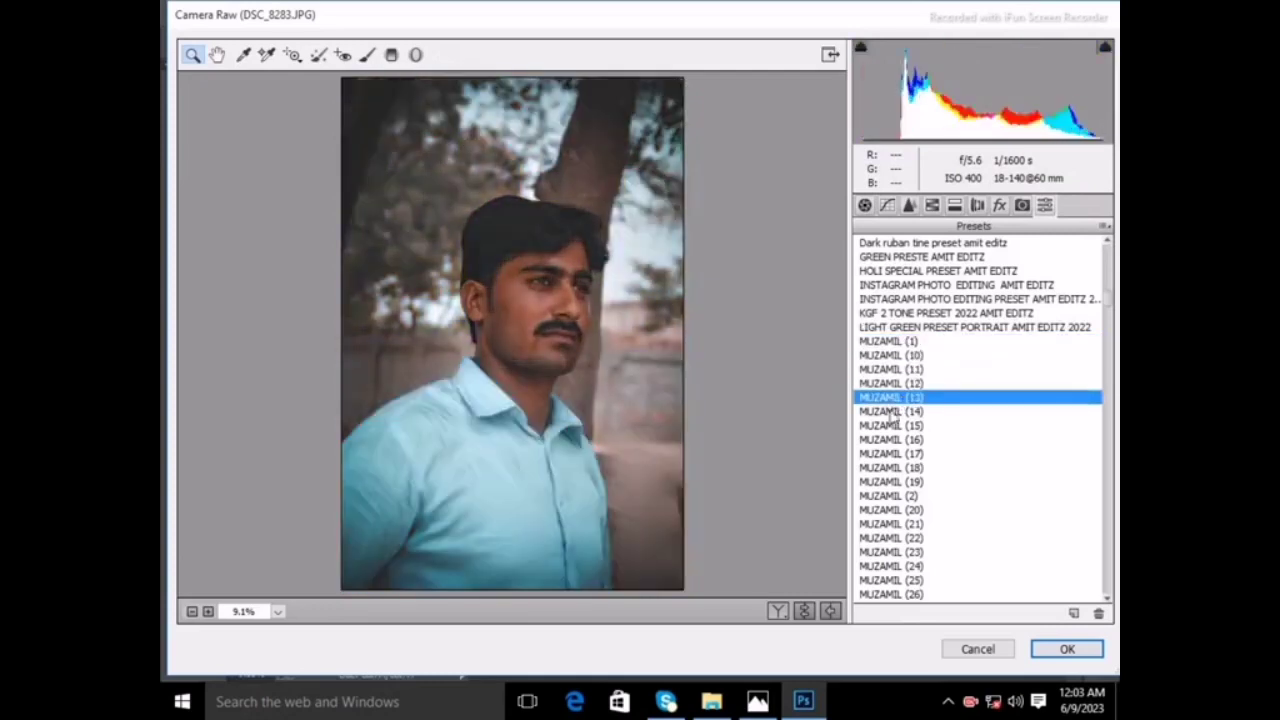
pyautogui.click(888, 411)
pyautogui.scroll(-4, 885, 380)
pyautogui.click(887, 257)
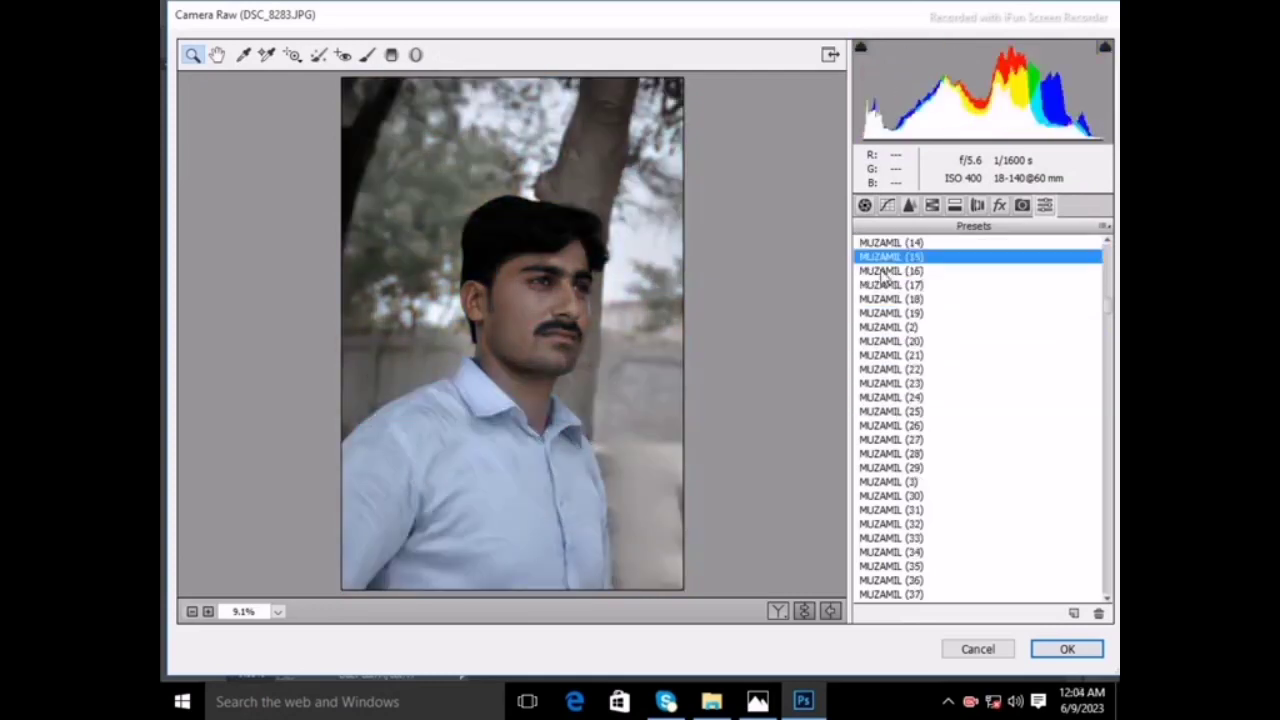
pyautogui.click(886, 271)
pyautogui.click(885, 285)
pyautogui.click(884, 313)
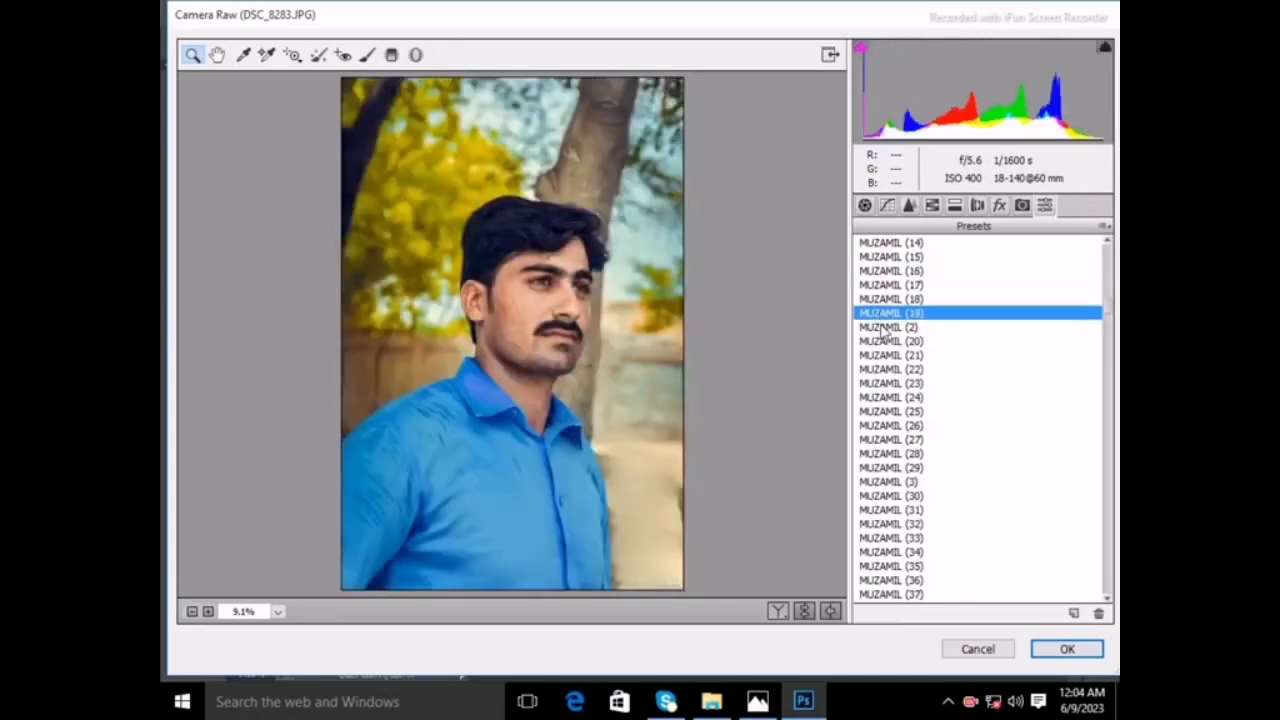
pyautogui.click(885, 328)
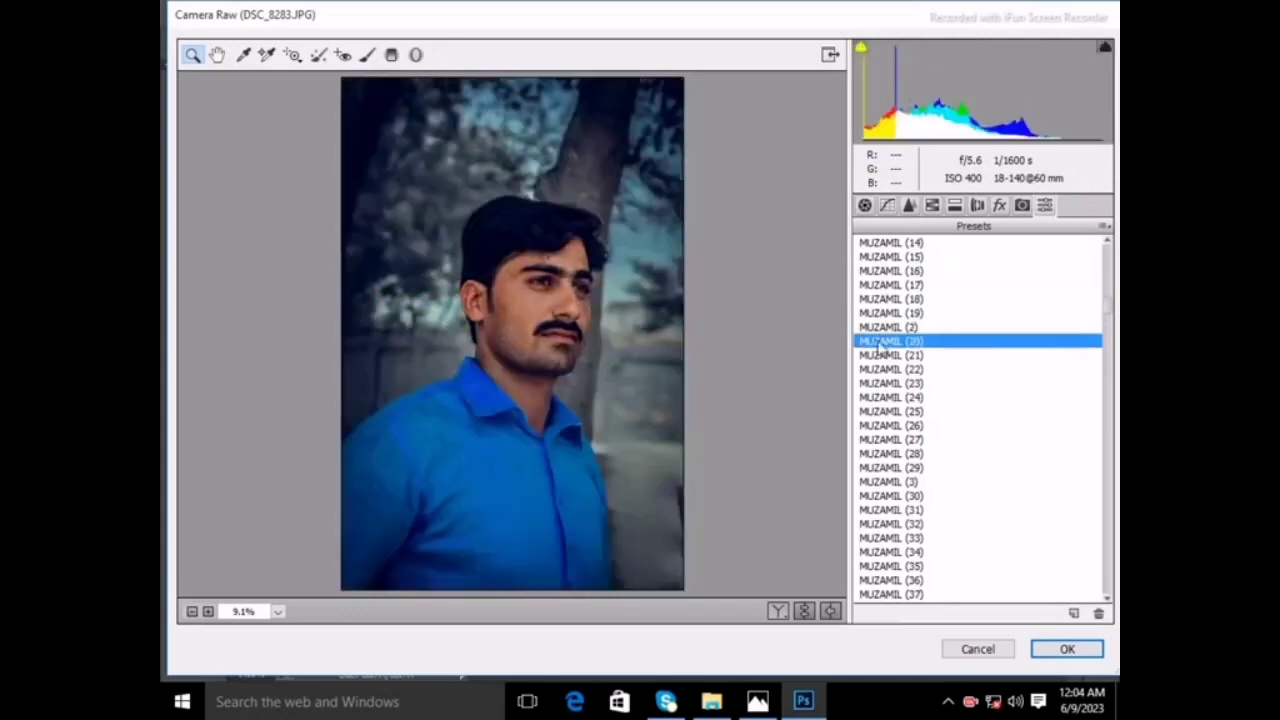
pyautogui.click(886, 356)
pyautogui.click(890, 384)
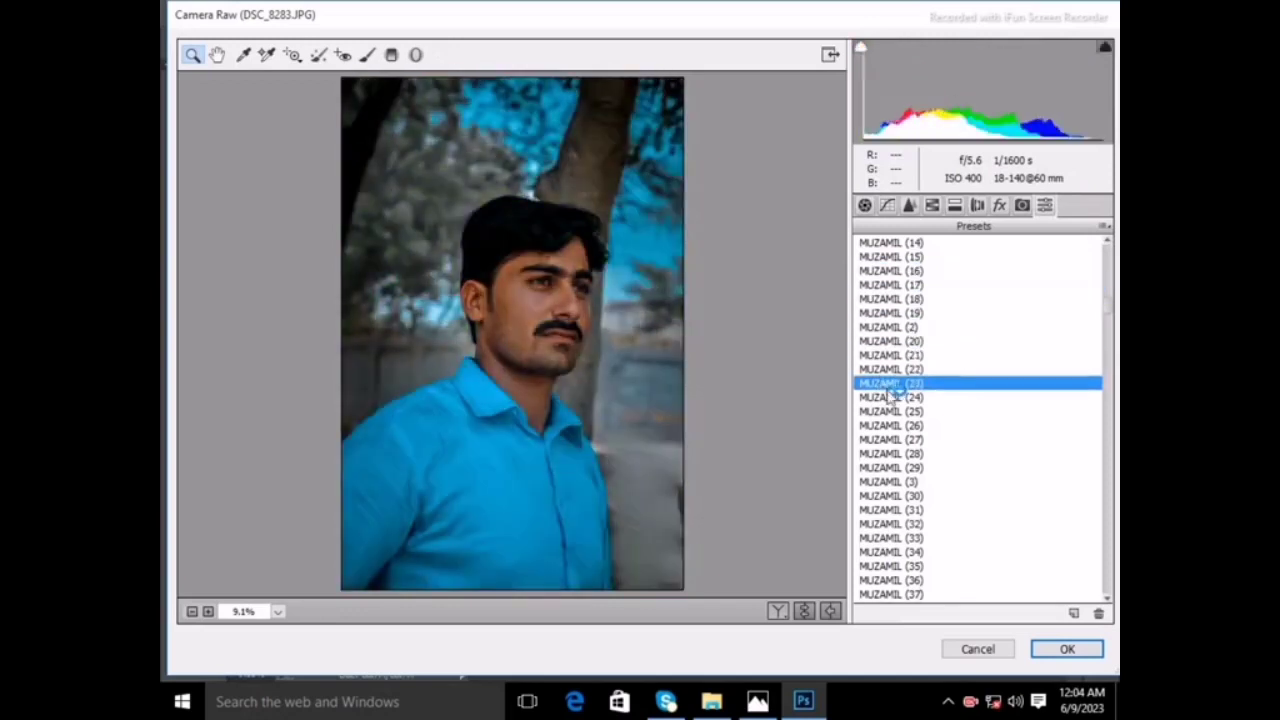
pyautogui.click(889, 398)
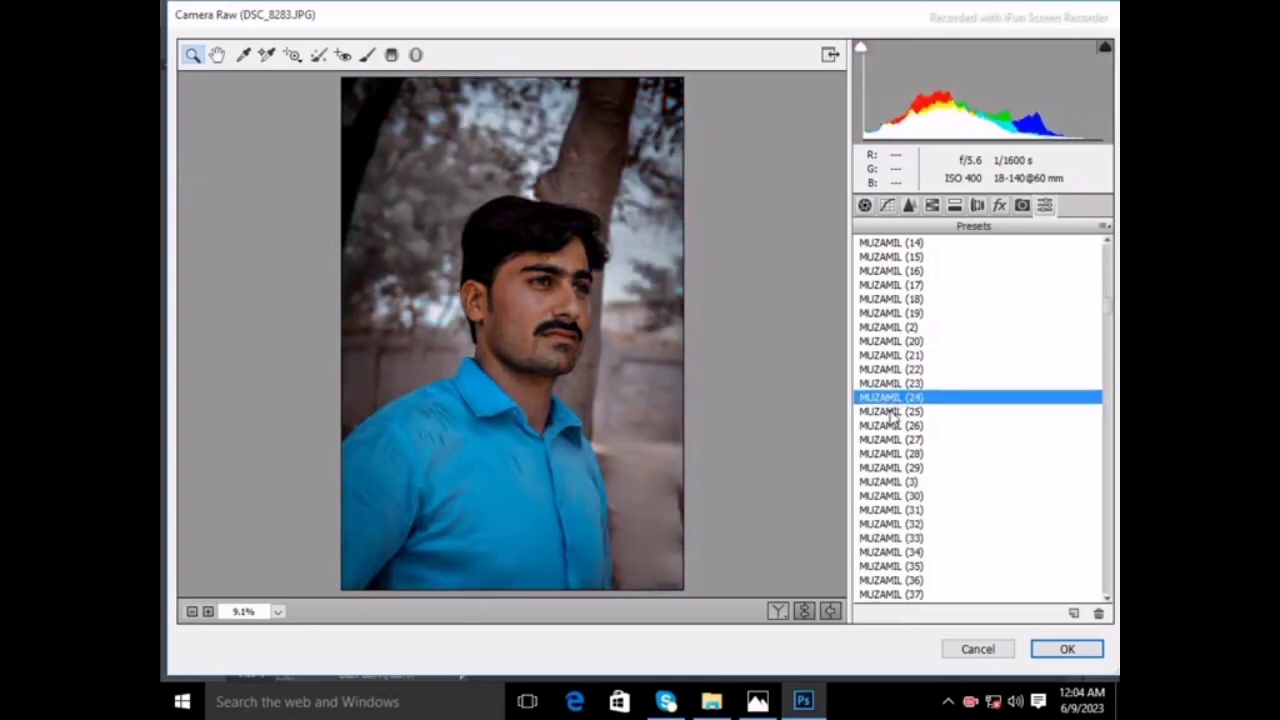
pyautogui.click(890, 412)
pyautogui.press('Escape')
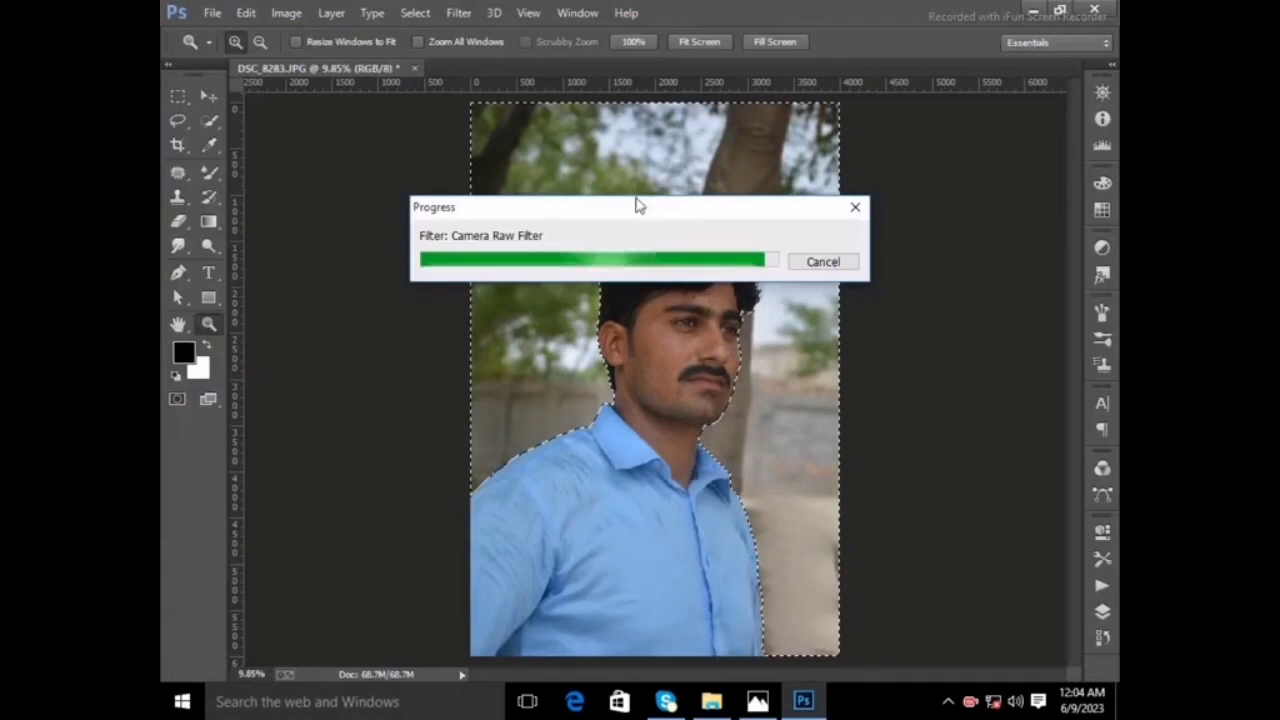
# - Reselect with Quick Selection and invert the selection back to the man
pyautogui.rightClick(648, 176)
pyautogui.click(662, 186)
pyautogui.press('w')
pyautogui.rightClick(512, 160)
pyautogui.click(546, 190)
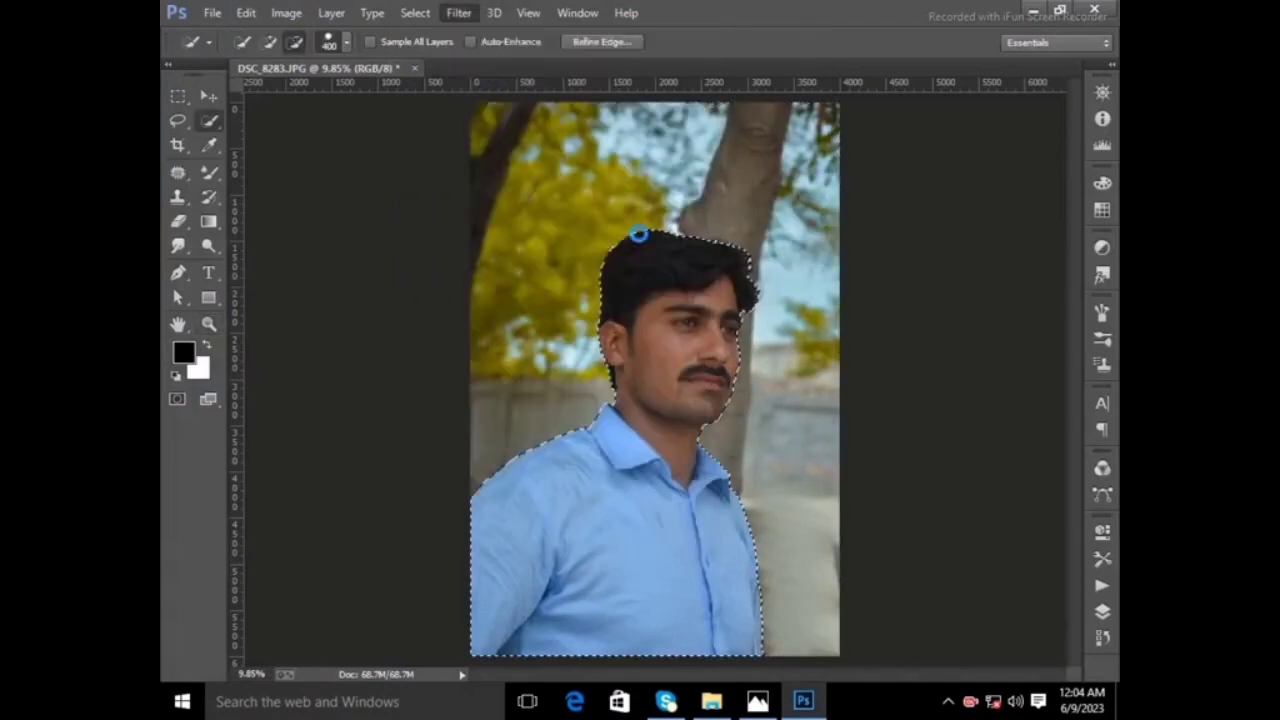
# - Grade the man in Camera Raw: exposure +0.40, contrast +15, reduced orange saturation and luminance; then deselect
pyautogui.hotkey('ctrl', 'shift', 'a')
pyautogui.moveTo(972, 386)
pyautogui.mouseDown()
pyautogui.moveTo(986, 386)
pyautogui.moveTo(993, 413)
pyautogui.moveTo(962, 442)
pyautogui.mouseUp()
pyautogui.click(980, 442)
pyautogui.moveTo(980, 520); pyautogui.dragTo(1034, 520)
pyautogui.click(932, 205)
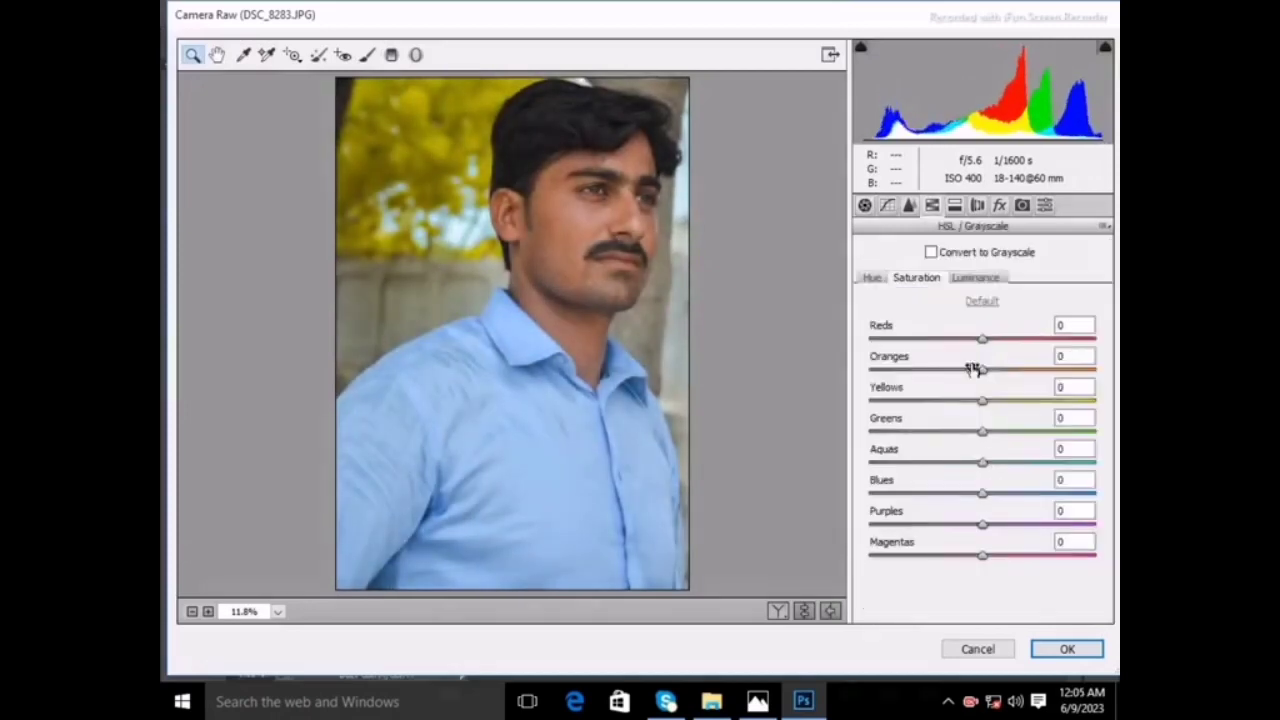
pyautogui.moveTo(982, 369)
pyautogui.mouseDown()
pyautogui.moveTo(956, 372)
pyautogui.moveTo(1020, 369)
pyautogui.mouseUp()
pyautogui.click(975, 277)
pyautogui.press('Return')
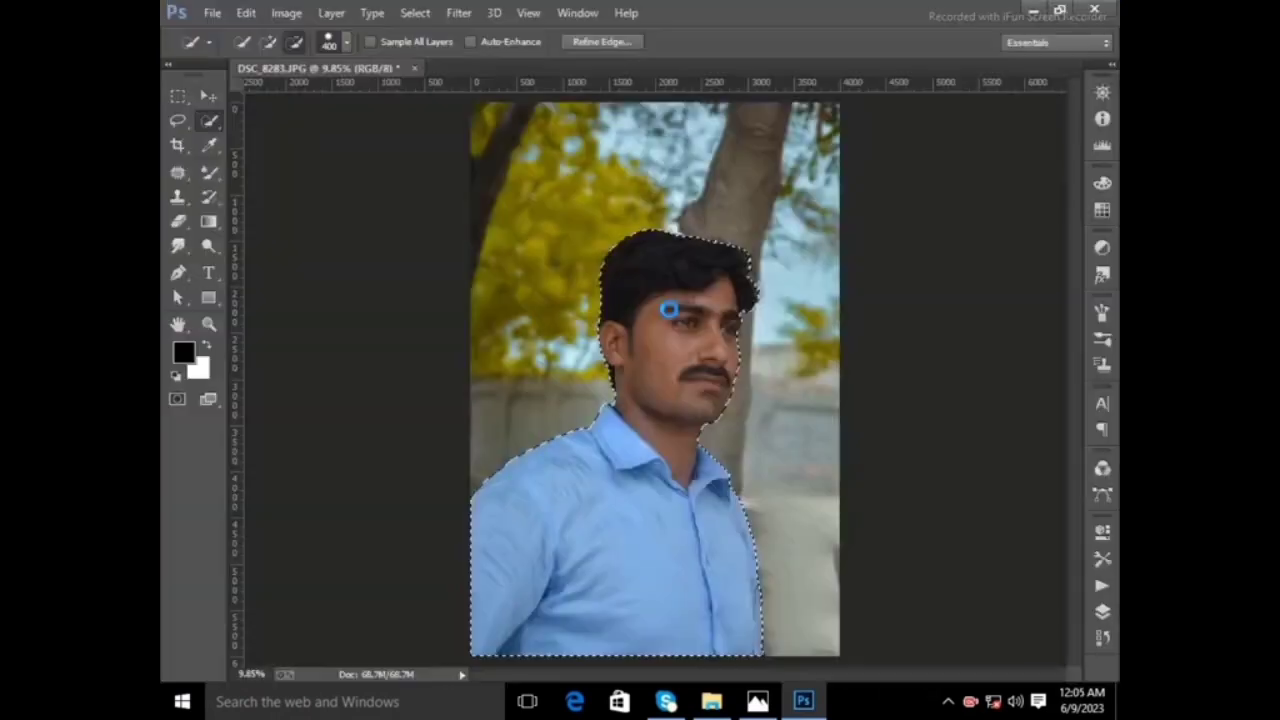
pyautogui.hotkey('ctrl', 'd')
# - Push the top of the hair upward in Liquify with a 400 px warp brush and apply it
pyautogui.click(459, 12)
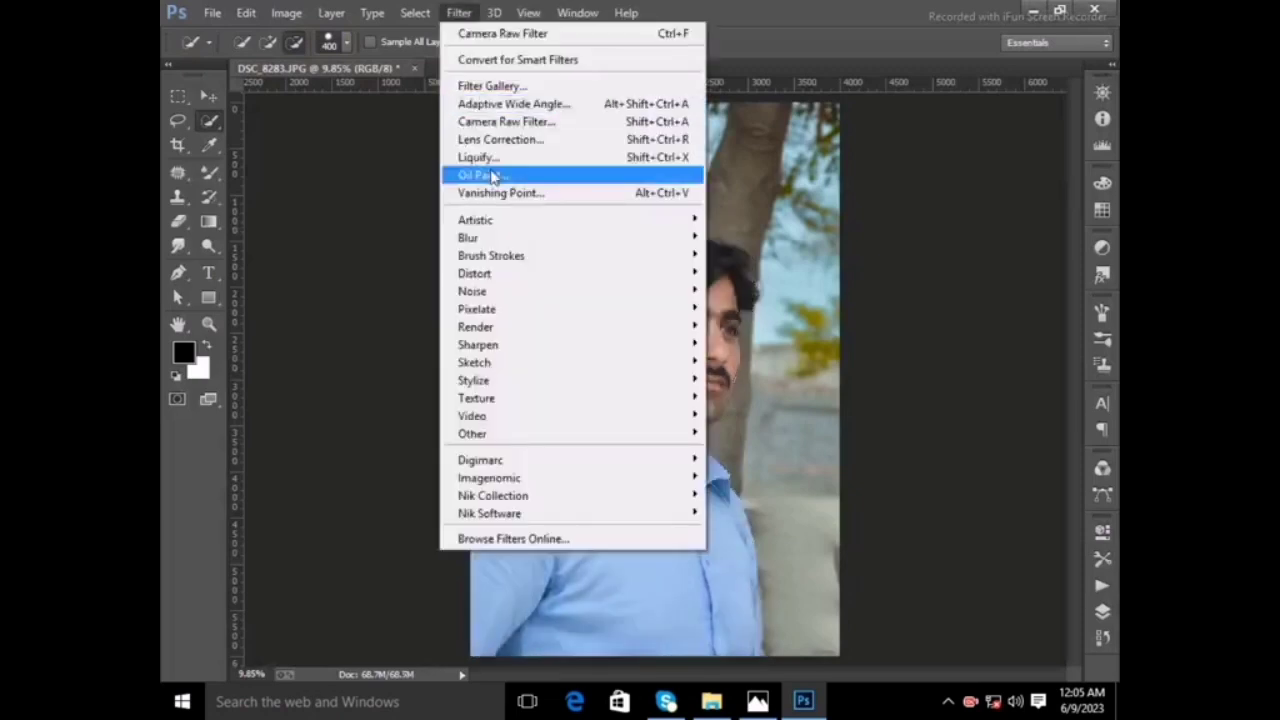
pyautogui.click(490, 171)
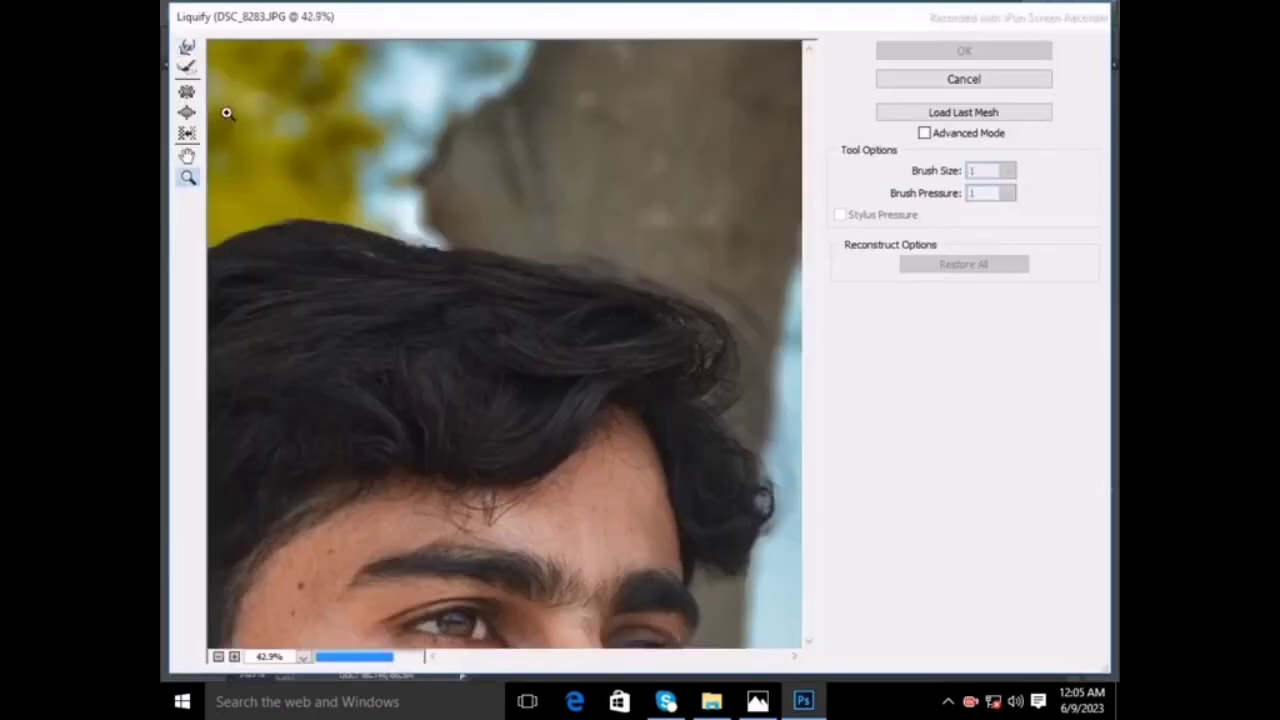
pyautogui.scroll(5, 520, 185)
pyautogui.moveTo(410, 248)
pyautogui.mouseDown()
pyautogui.moveTo(446, 214)
pyautogui.moveTo(551, 240)
pyautogui.mouseUp()
pyautogui.press(']')
pyautogui.press(']')
pyautogui.press(']')
pyautogui.press(']')
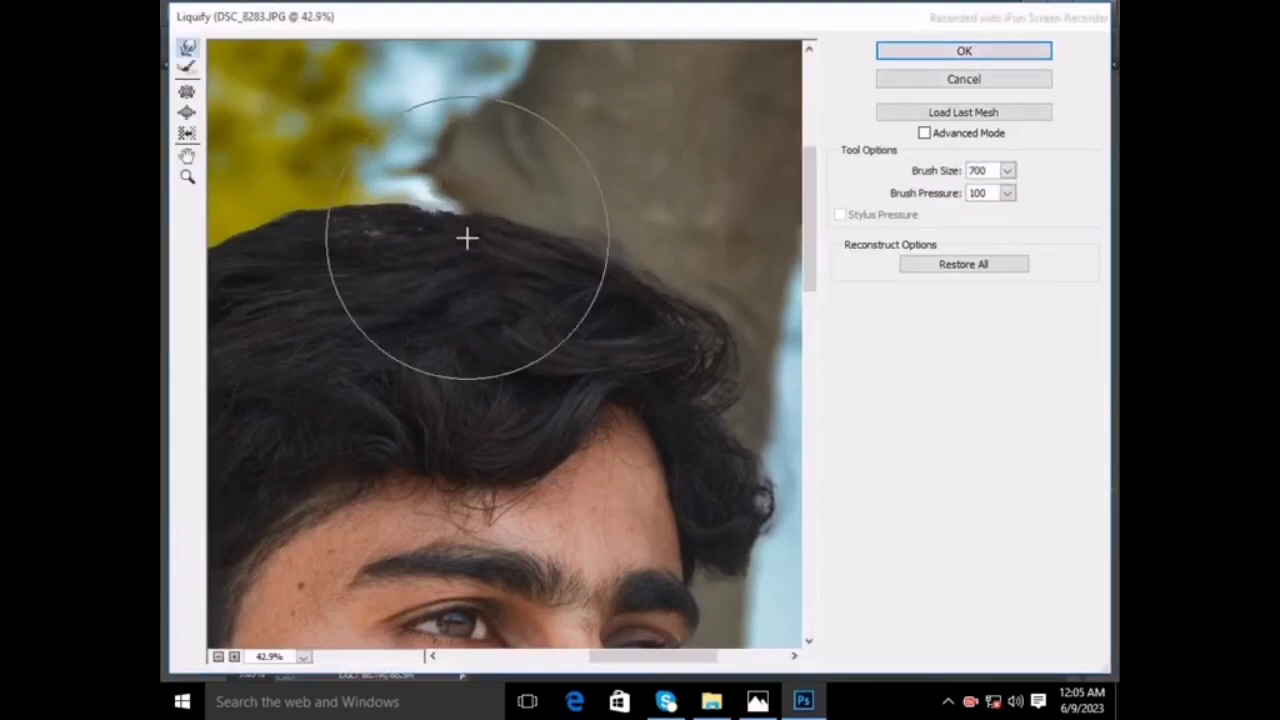
pyautogui.press('Return')
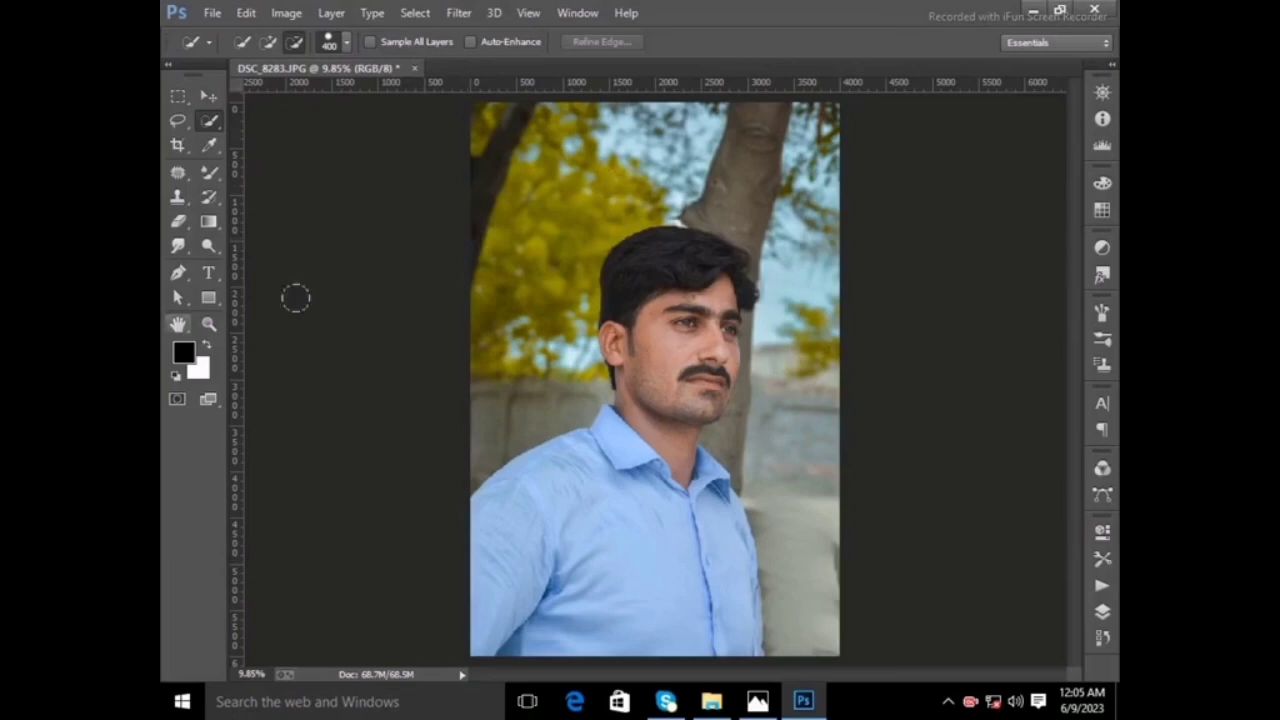
pyautogui.click(209, 323)
# - Duplicate the Background layer and apply High Pass then Gaussian Blur to the copy
pyautogui.click(1102, 611)
pyautogui.moveTo(945, 563); pyautogui.dragTo(1025, 659)
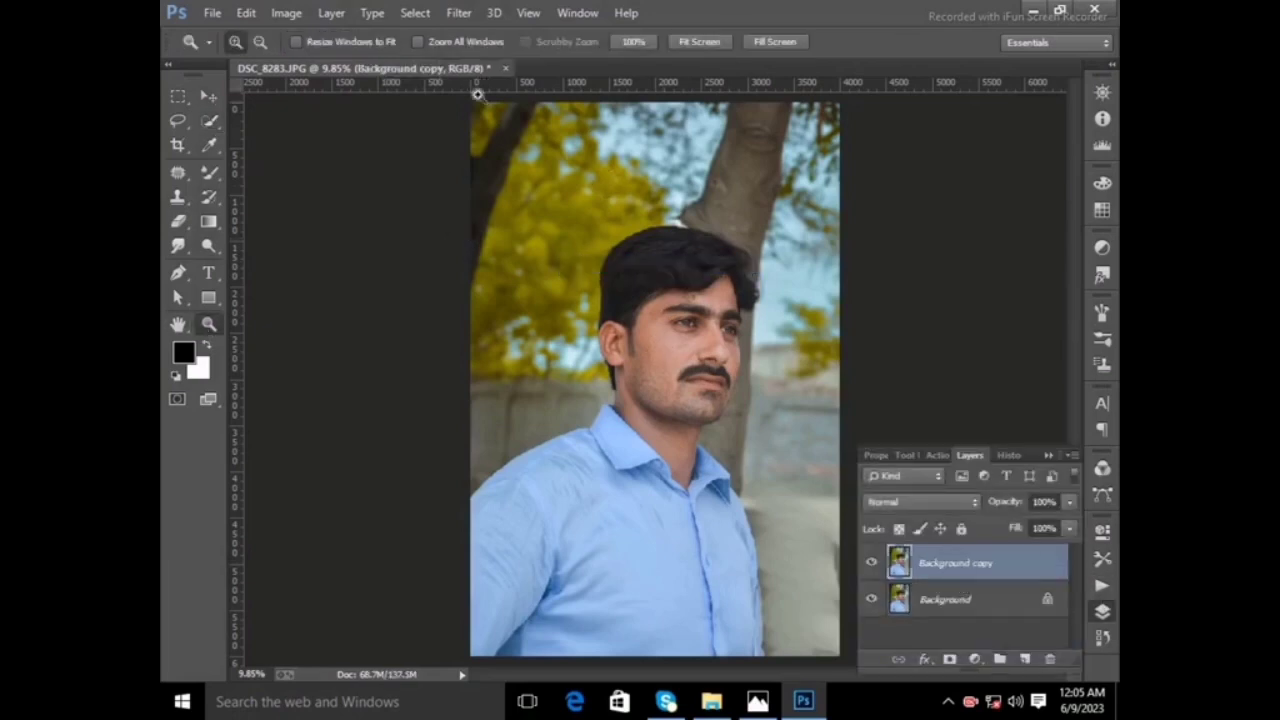
pyautogui.click(459, 12)
pyautogui.click(745, 449)
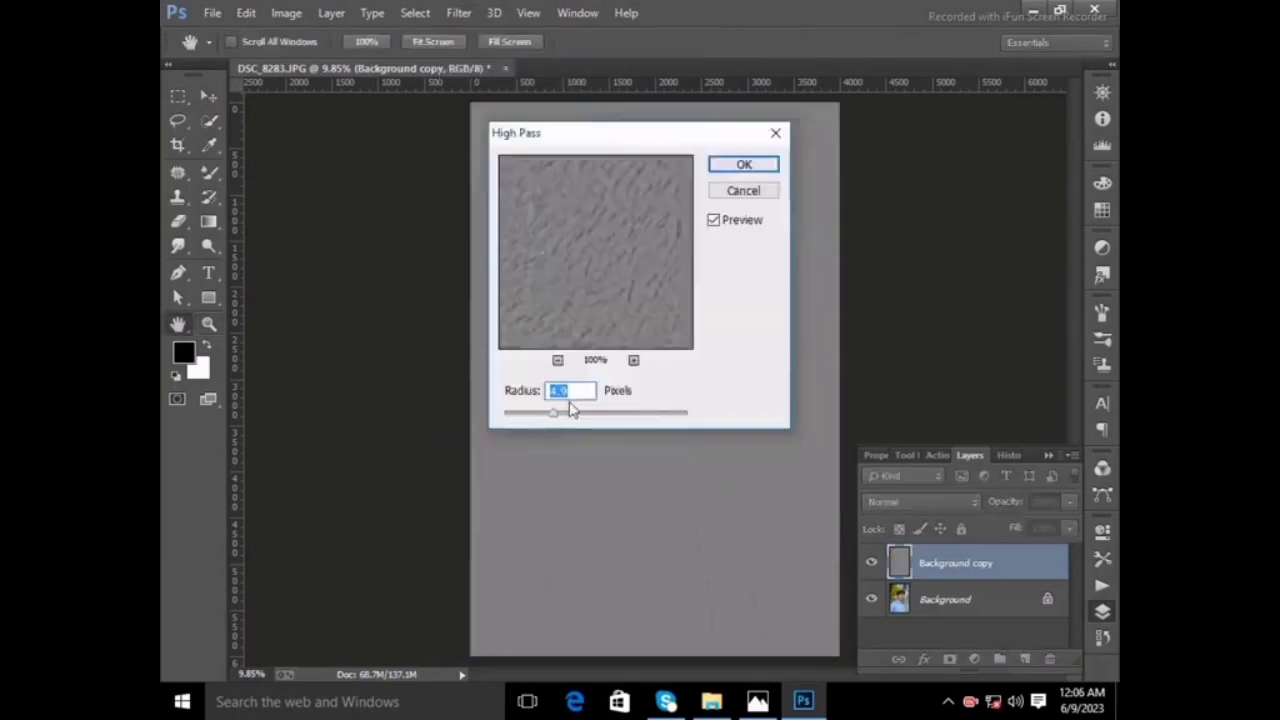
pyautogui.click(744, 164)
pyautogui.click(459, 12)
pyautogui.click(760, 369)
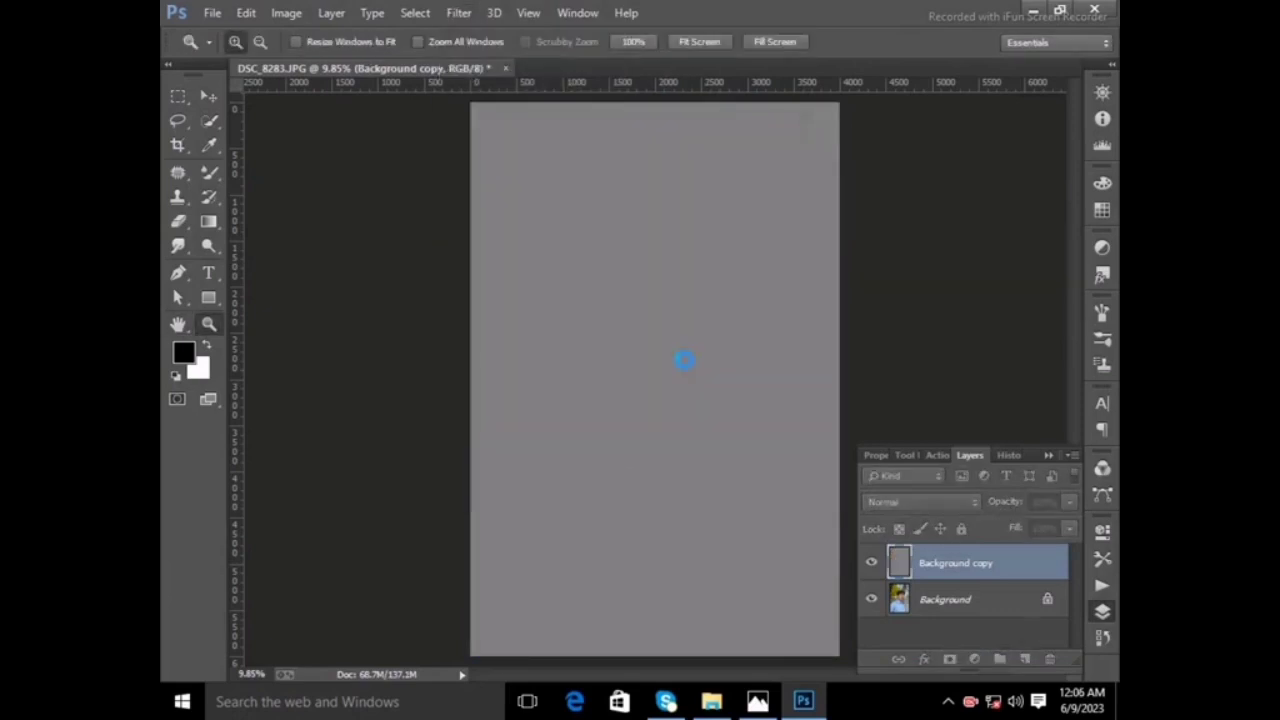
# - Set the Background copy to Overlay, inspect the skin up close, then hide the copy
pyautogui.click(920, 501)
pyautogui.click(920, 150)
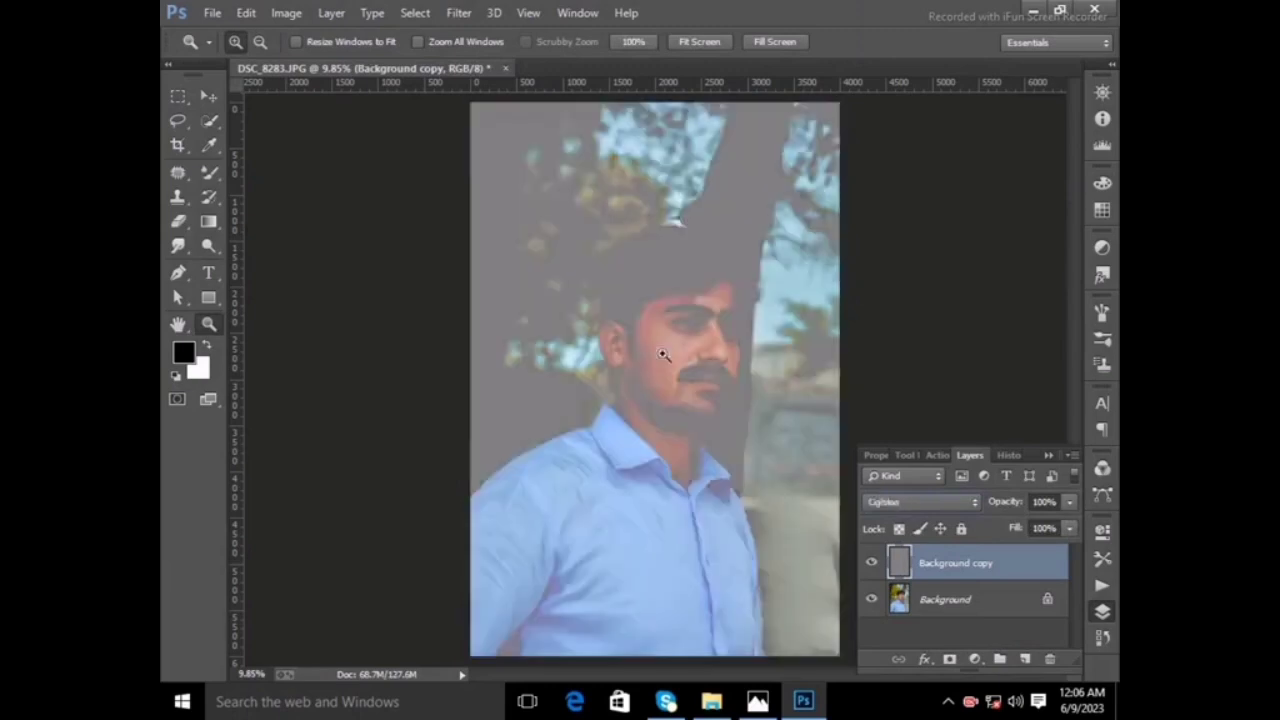
pyautogui.press('Down')
pyautogui.press('Down')
pyautogui.press('Down')
pyautogui.press('Down')
pyautogui.press('Down')
pyautogui.click(668, 360)
pyautogui.click(664, 297)
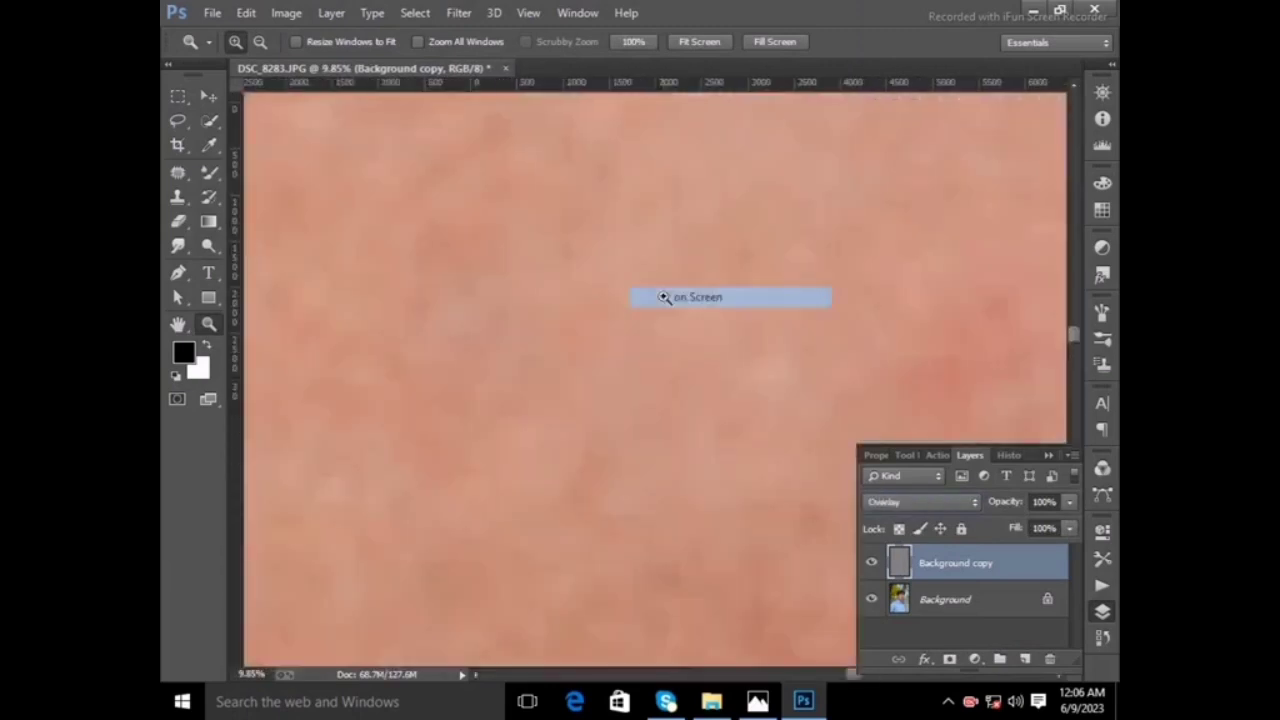
pyautogui.click(610, 290)
pyautogui.click(945, 599)
# - Zoom the face to 50% and blend the skin with a 150 px Mixer Brush
pyautogui.click(872, 271)
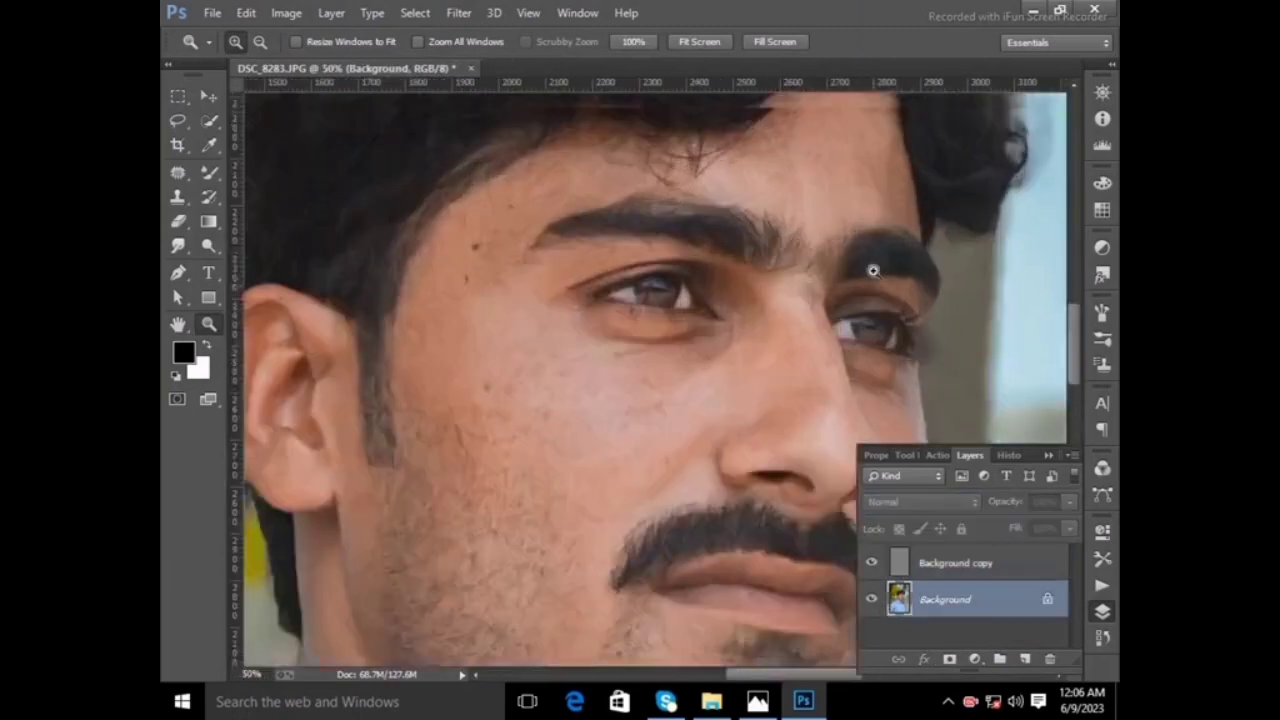
pyautogui.scroll(3, 872, 271)
pyautogui.click(209, 172)
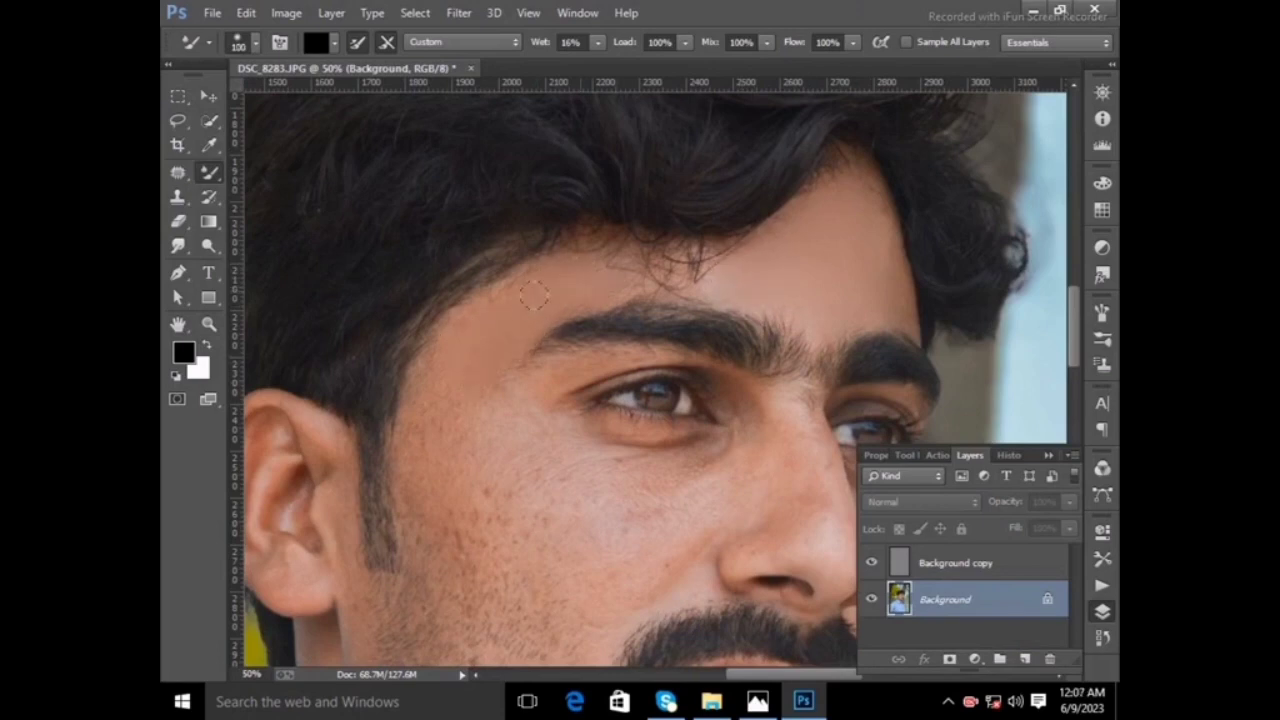
pyautogui.scroll(-3, 482, 320)
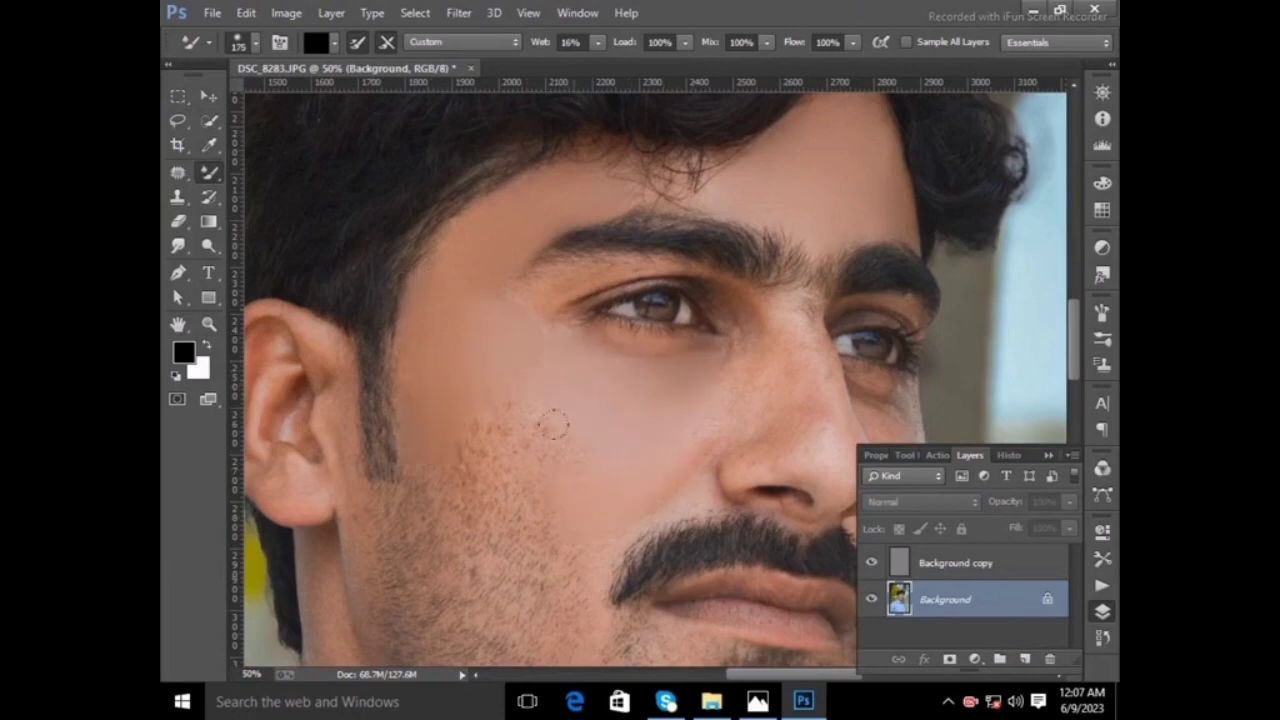
pyautogui.scroll(-3, 452, 432)
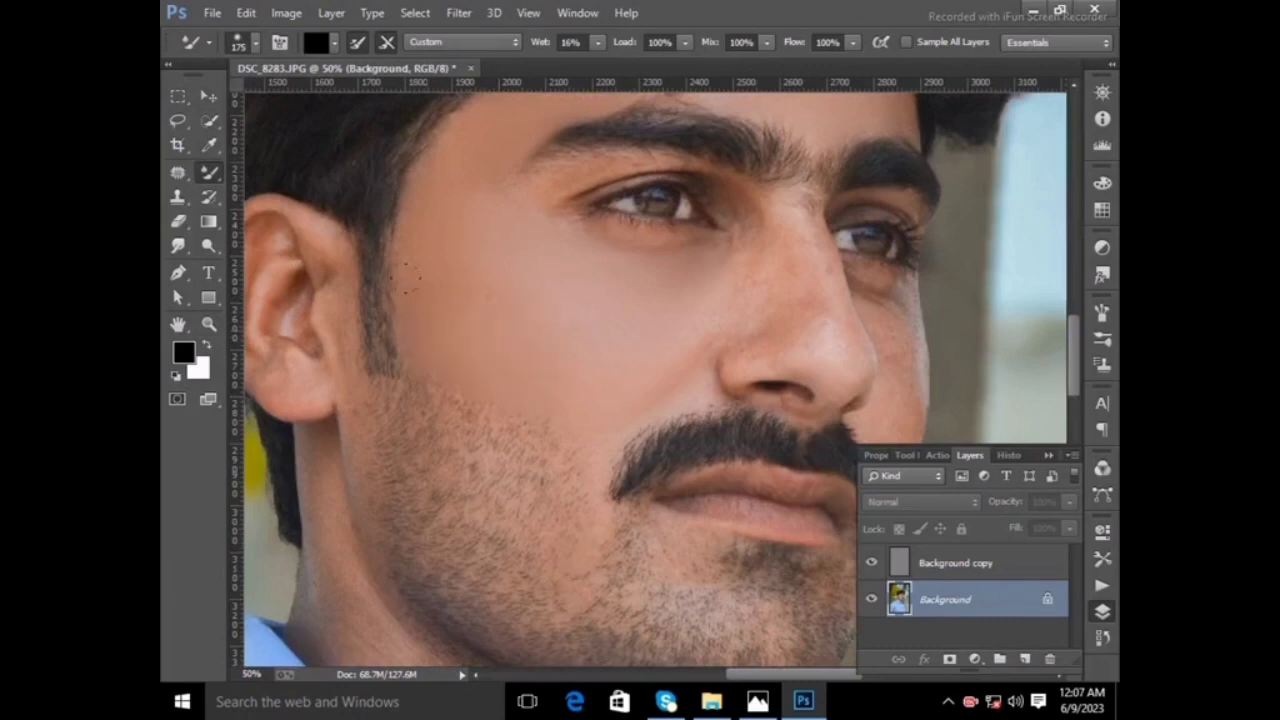
pyautogui.scroll(-5, 480, 293)
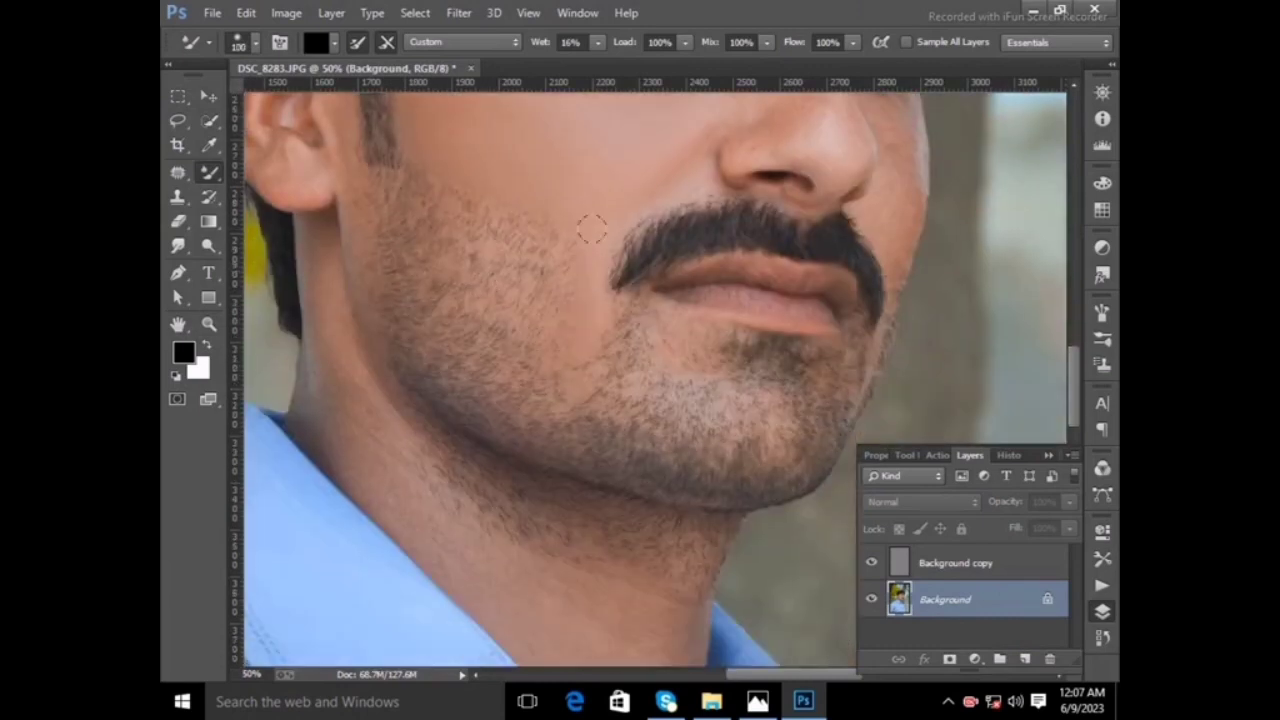
pyautogui.press(']')
pyautogui.press(']')
pyautogui.scroll(-1, 335, 289)
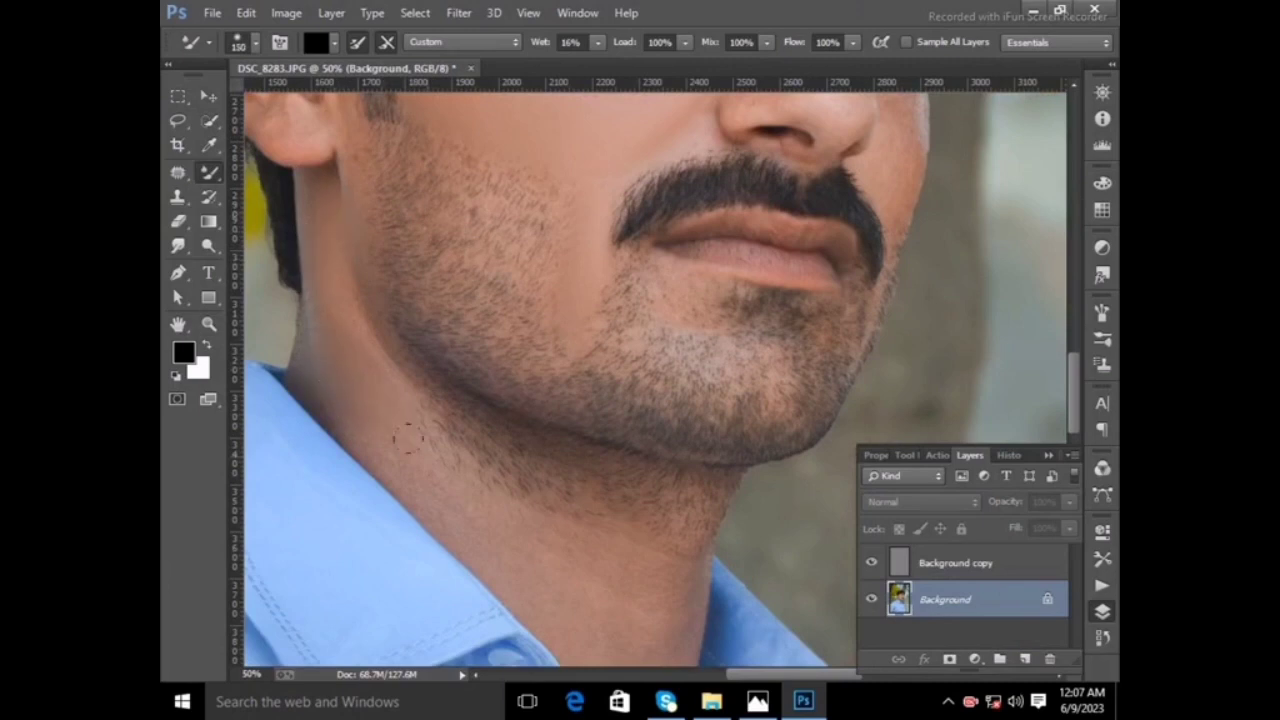
pyautogui.scroll(-3, 492, 517)
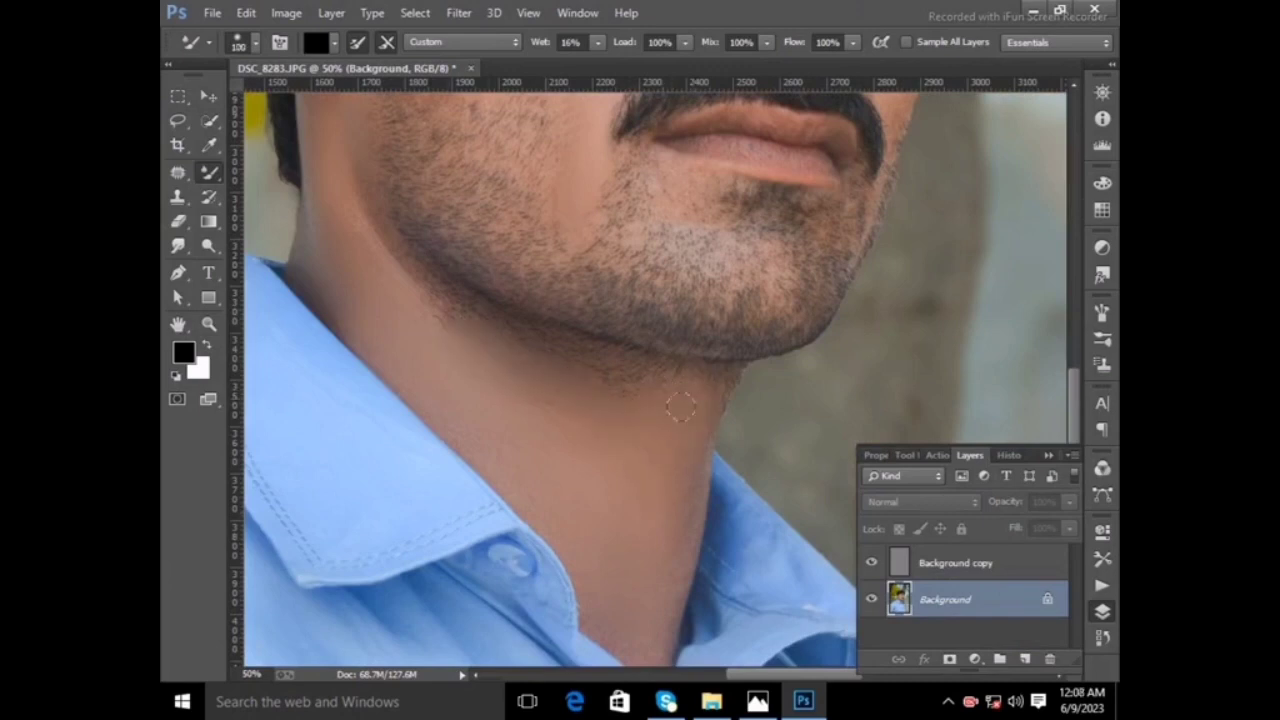
pyautogui.scroll(10, 579, 372)
# - Smooth the skin beside the nose and surrounding areas, resizing the brush between 90 and 125
pyautogui.press('[')
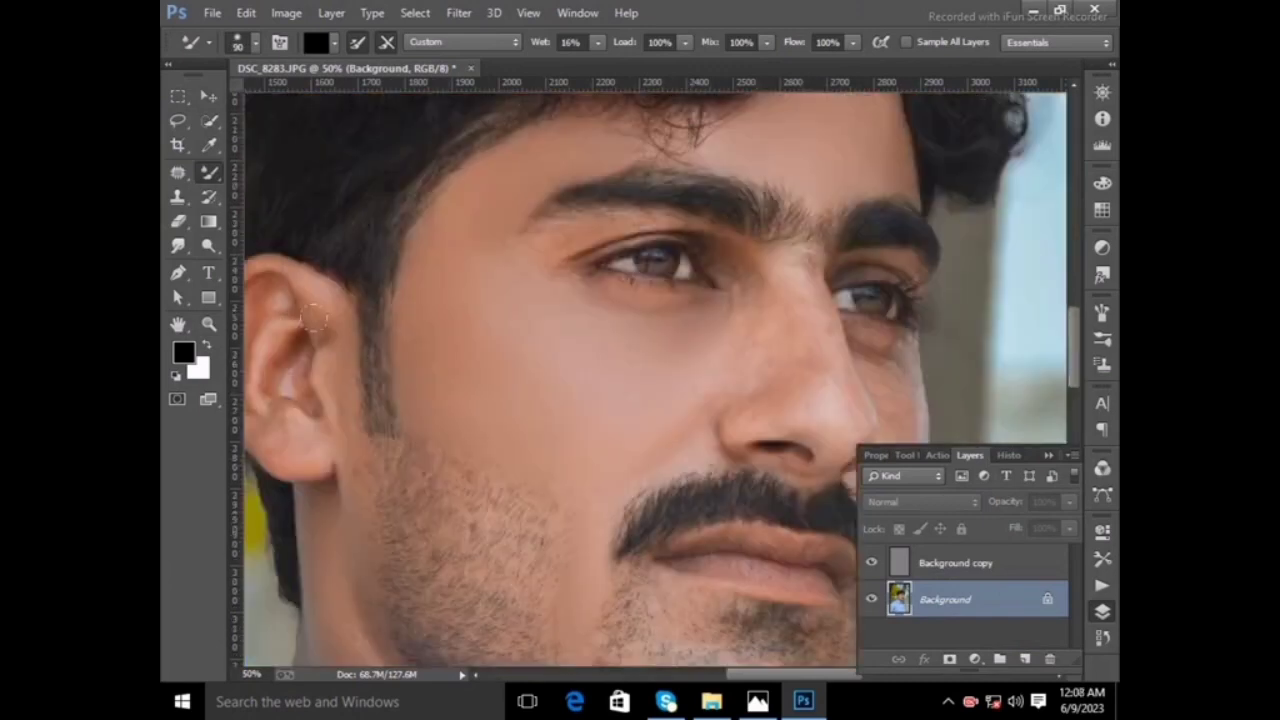
pyautogui.moveTo(733, 676); pyautogui.dragTo(712, 676)
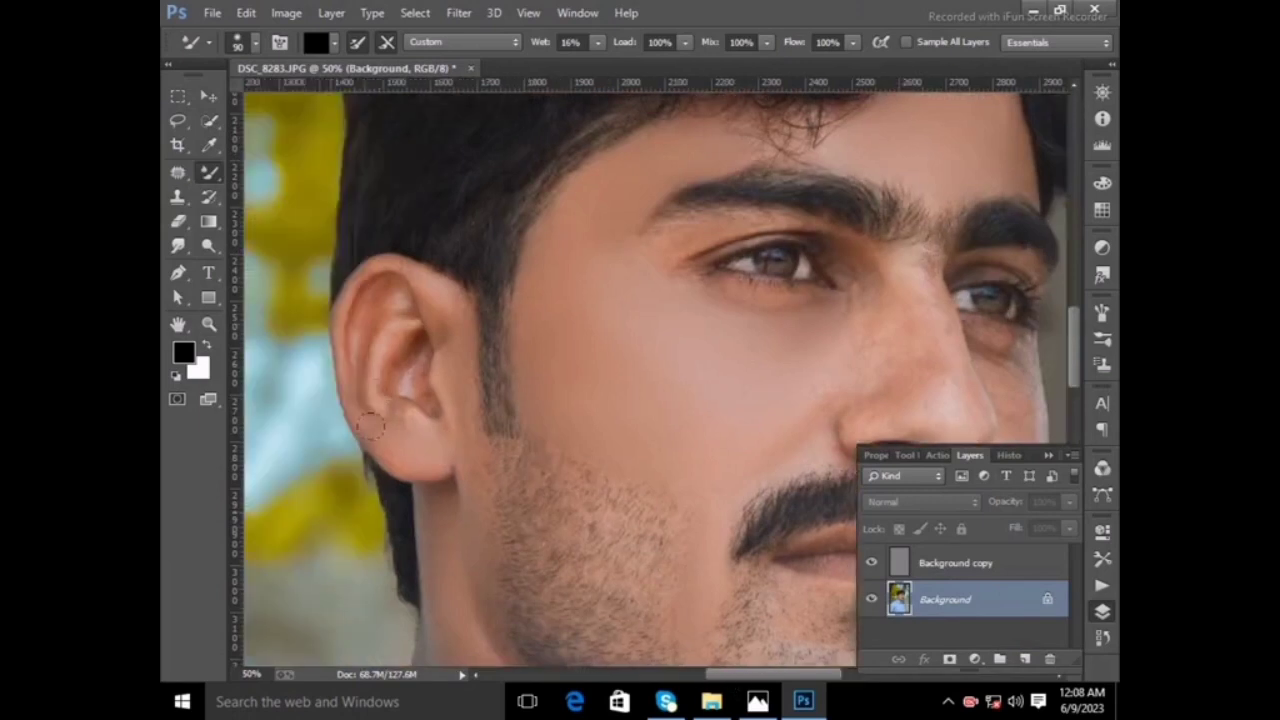
pyautogui.scroll(-2, 651, 191)
pyautogui.press(']')
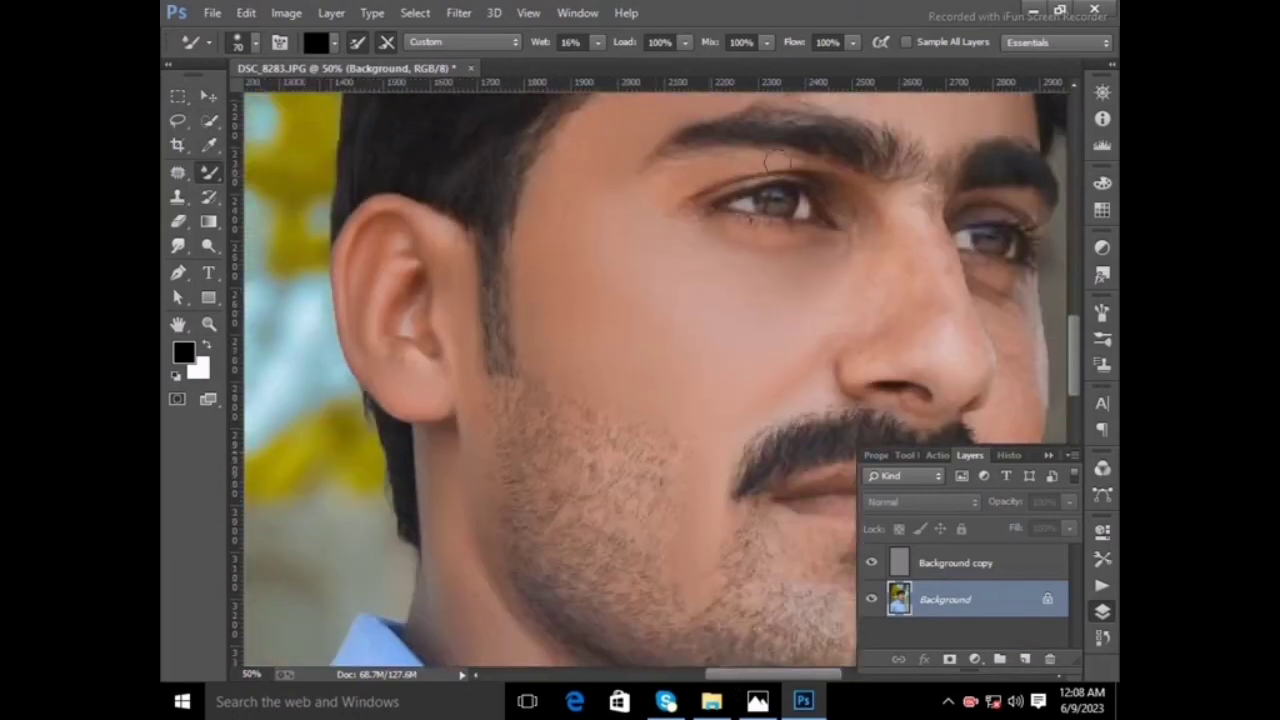
pyautogui.scroll(-2, 890, 130)
pyautogui.moveTo(946, 272); pyautogui.dragTo(846, 240)
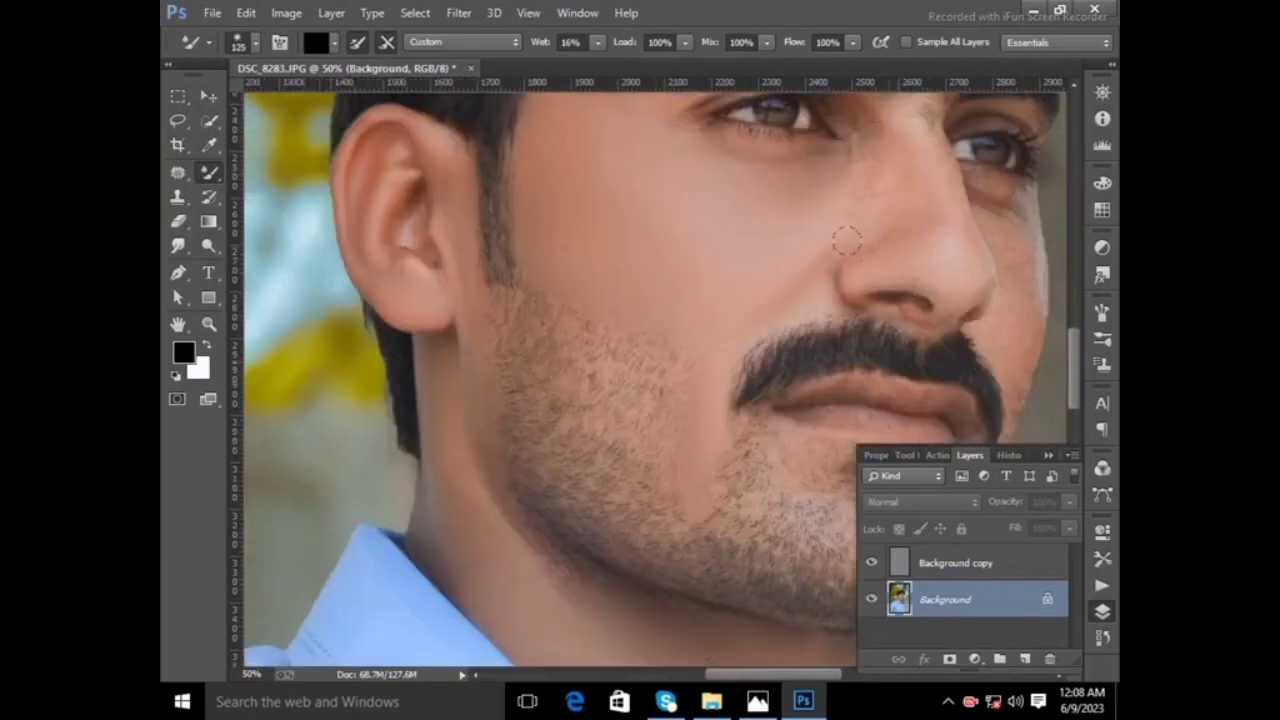
pyautogui.scroll(1, 854, 174)
pyautogui.scroll(1, 854, 174)
pyautogui.press('[')
pyautogui.scroll(-4, 930, 193)
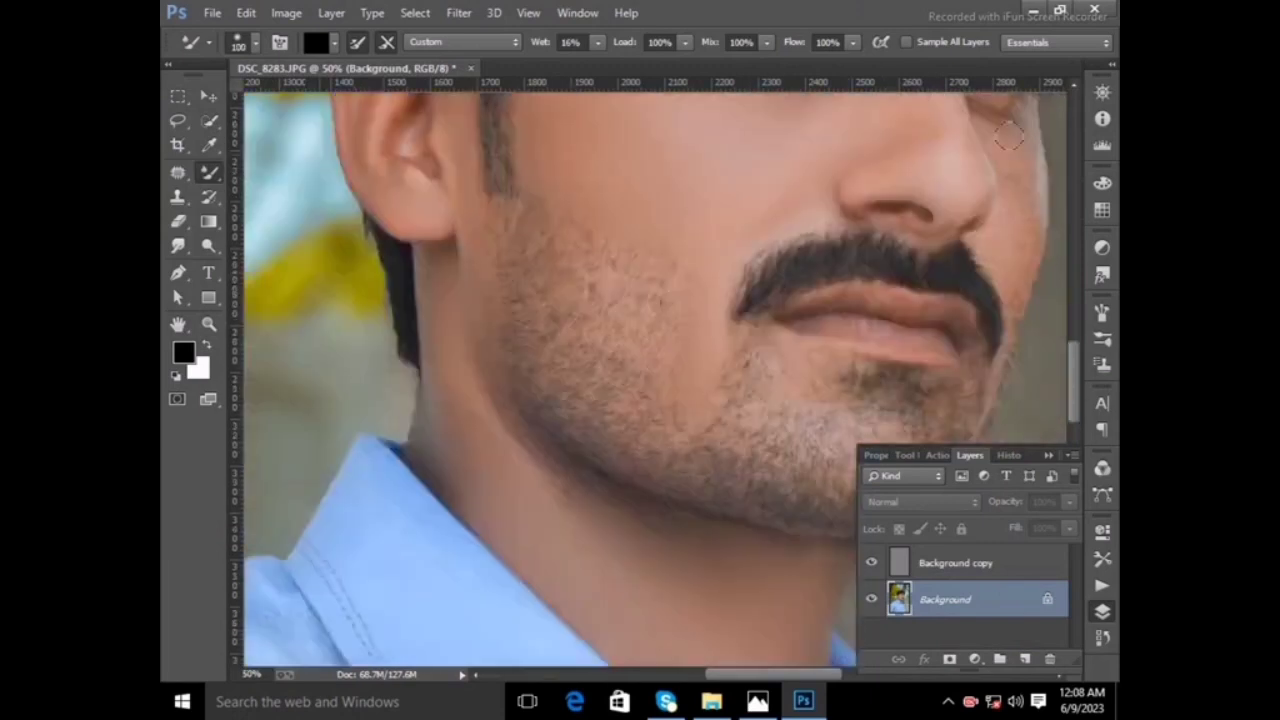
pyautogui.scroll(2, 1000, 183)
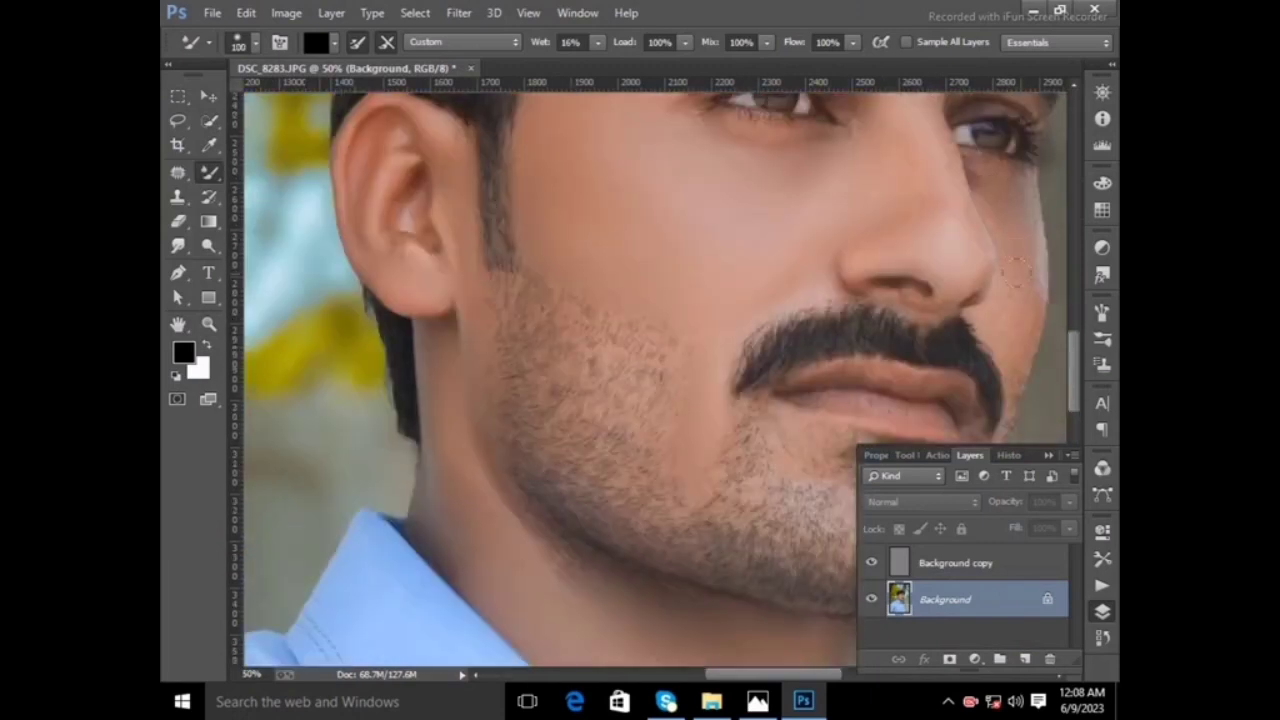
pyautogui.scroll(-1, 1015, 270)
pyautogui.scroll(-1, 1007, 226)
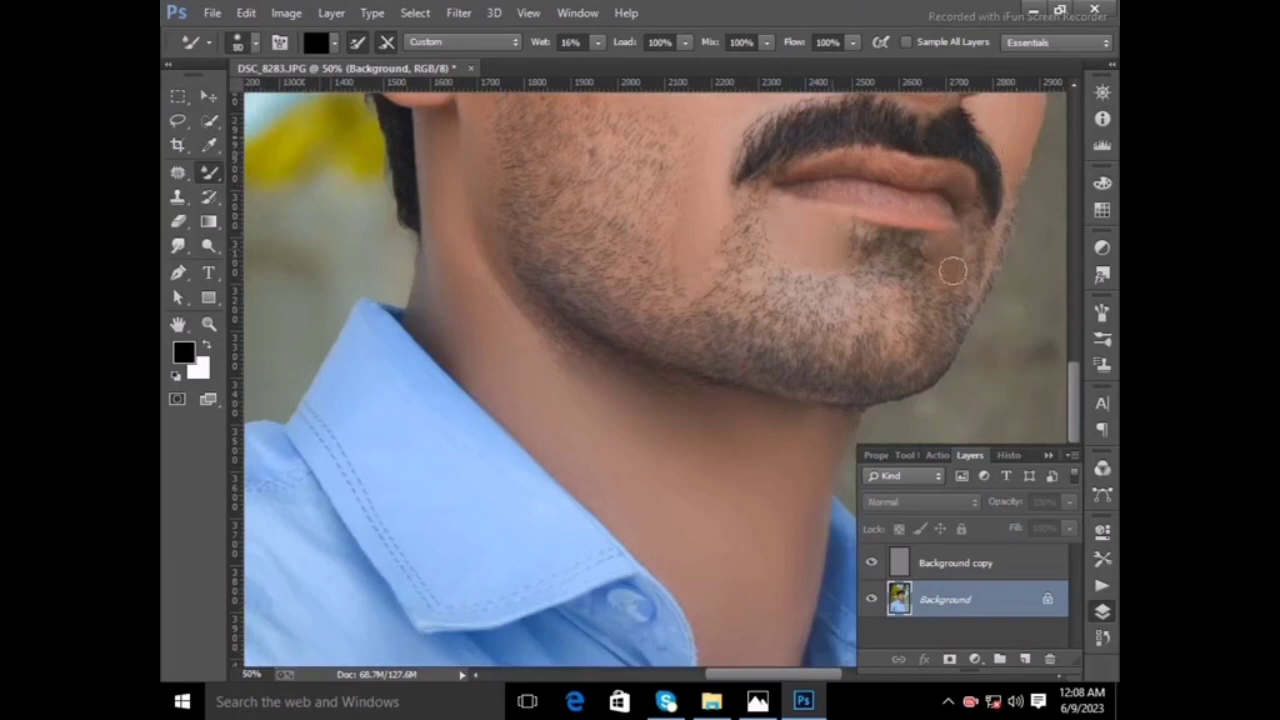
pyautogui.scroll(1, 958, 253)
pyautogui.press(']')
pyautogui.press(']')
pyautogui.press(']')
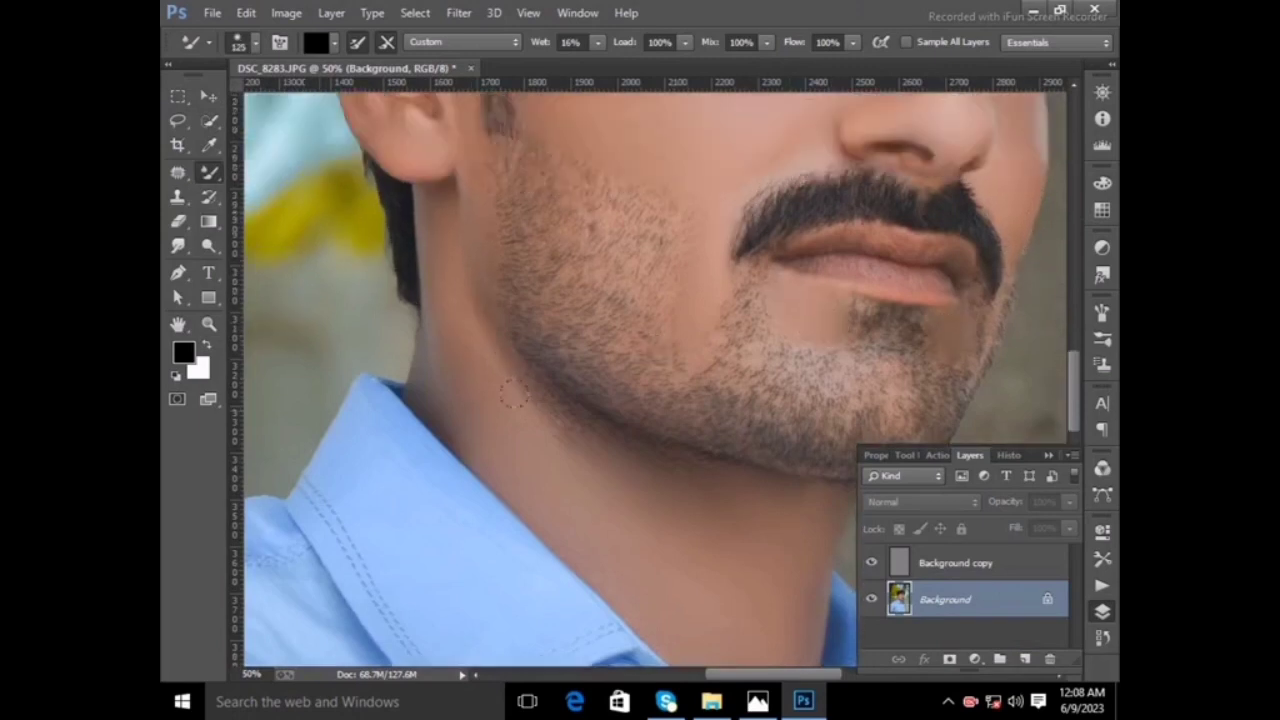
# - Fit the photo on screen, then magnify the cheek and beard to 50%
pyautogui.press('z')
pyautogui.rightClick(586, 321)
pyautogui.click(620, 331)
pyautogui.click(702, 366)
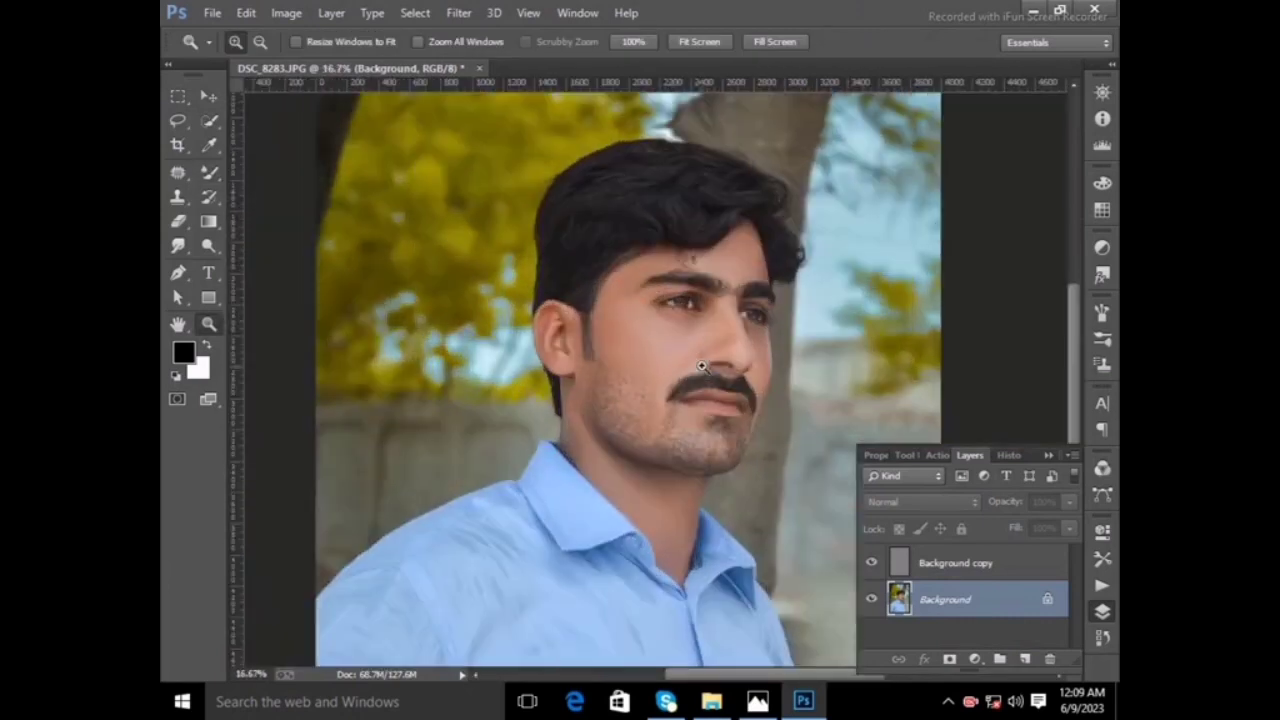
pyautogui.click(640, 386)
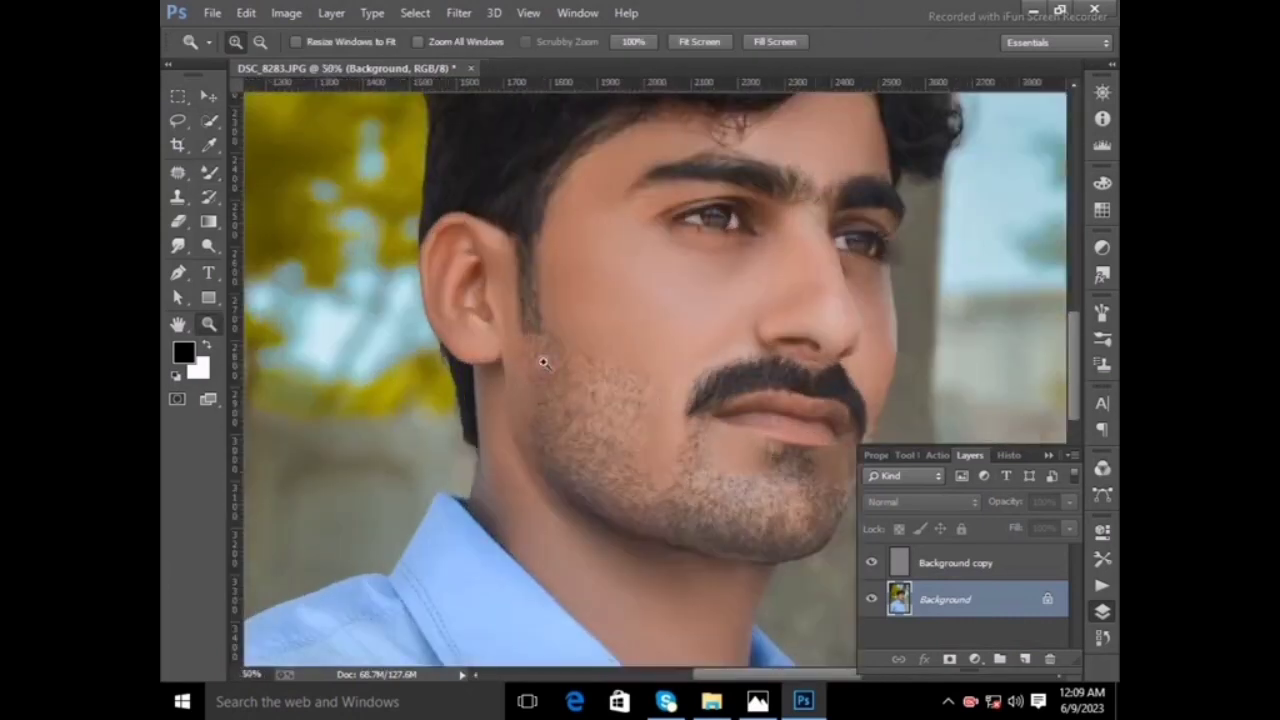
pyautogui.click(544, 374)
# - Blend away the chin stubble and the patch under the lower lip with a 175 px Mixer Brush, then shrink it
pyautogui.click(212, 175)
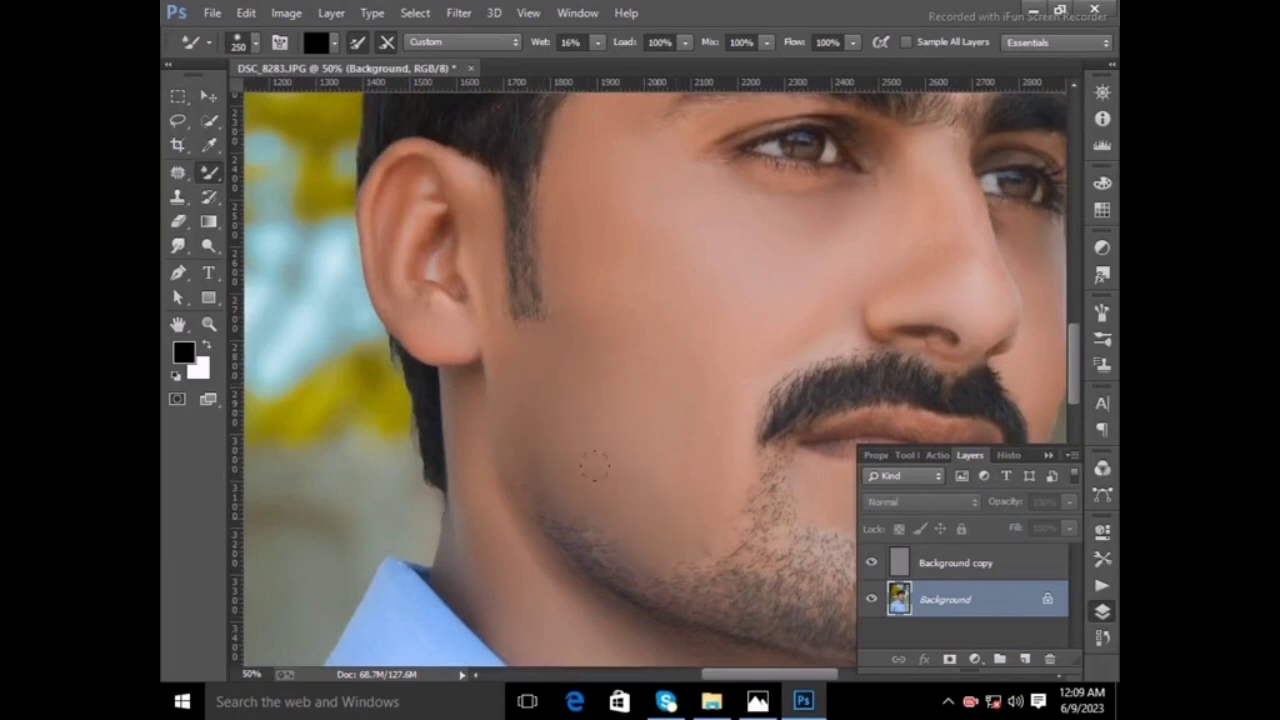
pyautogui.press('[')
pyautogui.press('[')
pyautogui.scroll(-2, 594, 465)
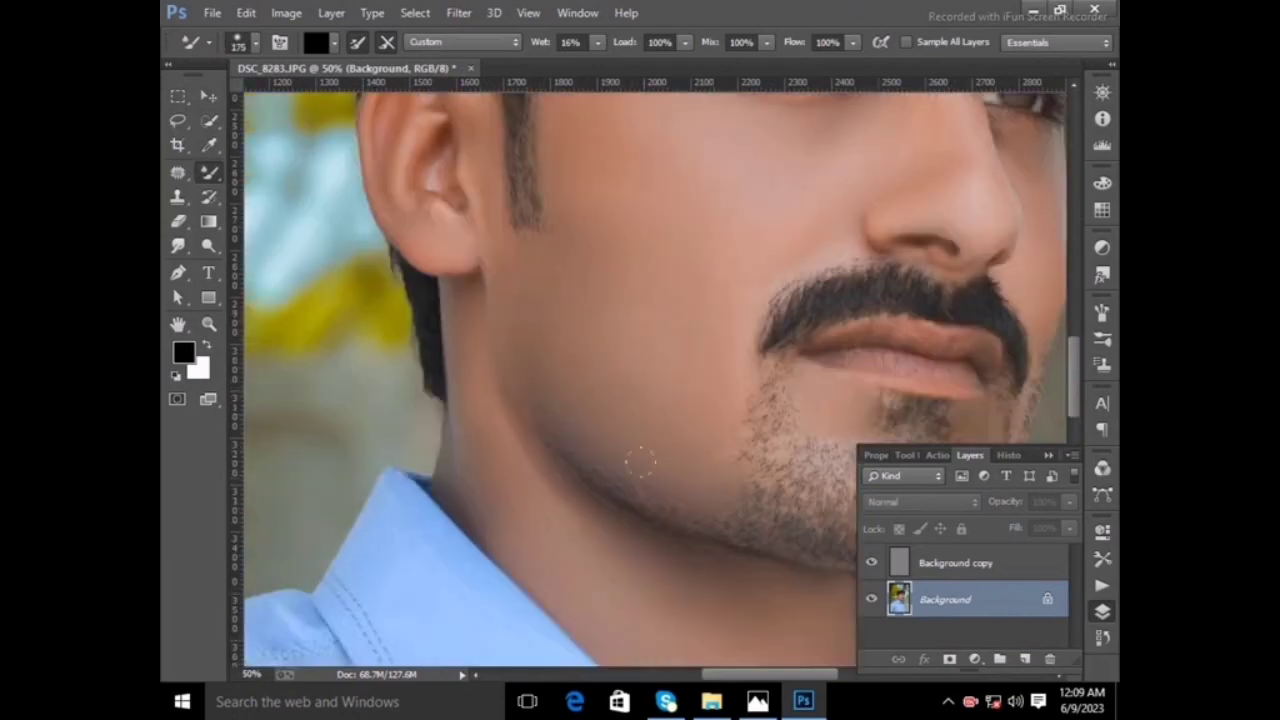
pyautogui.scroll(-4, 650, 380)
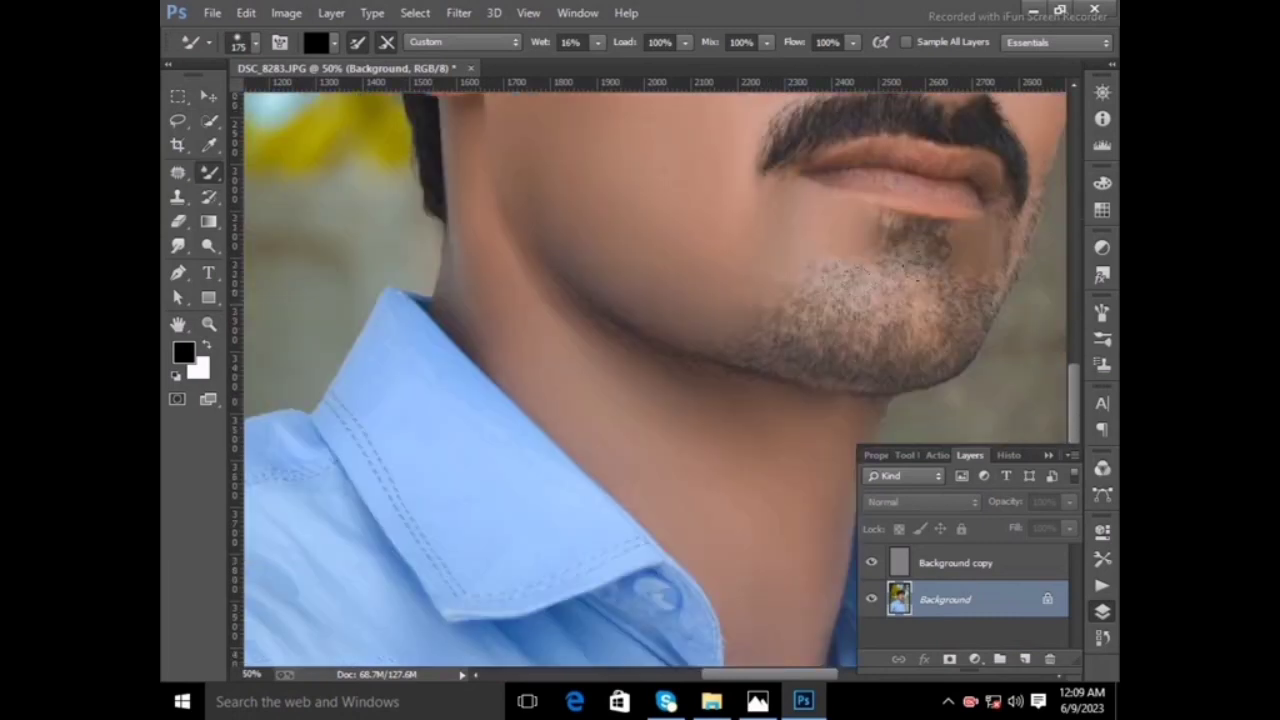
pyautogui.moveTo(770, 251)
pyautogui.mouseDown()
pyautogui.moveTo(867, 285)
pyautogui.moveTo(931, 272)
pyautogui.mouseUp()
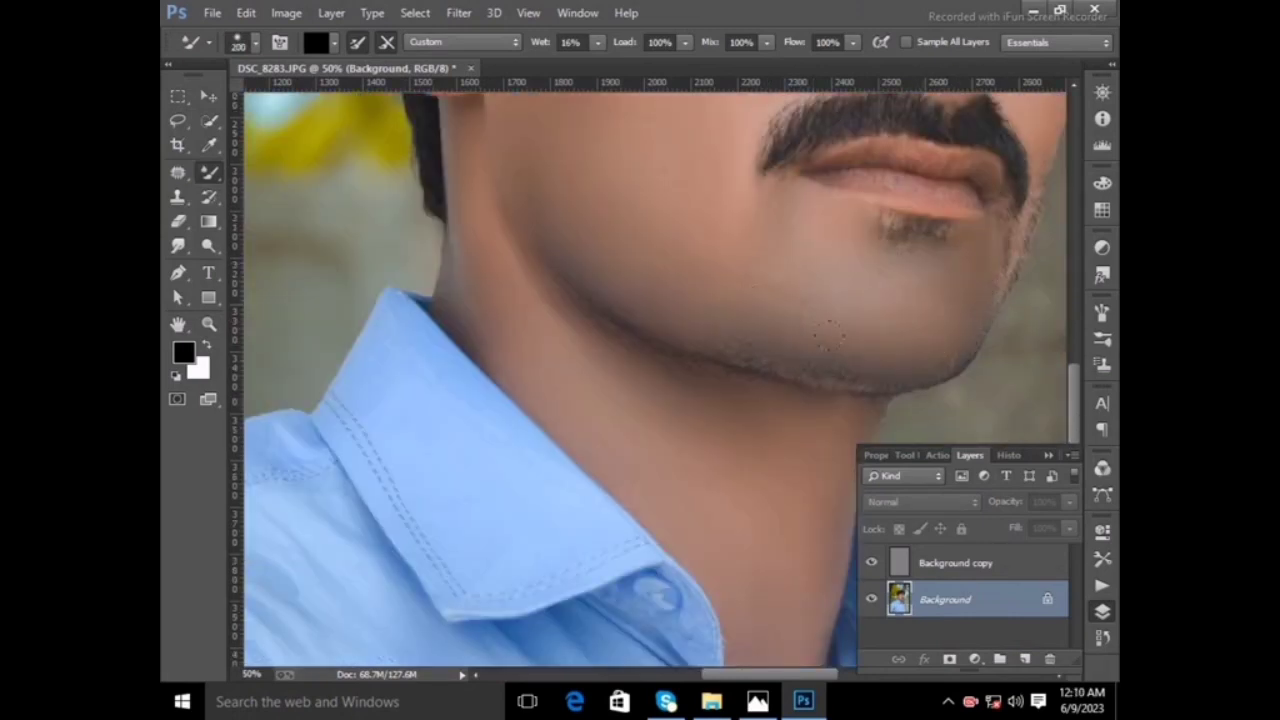
pyautogui.moveTo(885, 235); pyautogui.dragTo(872, 253)
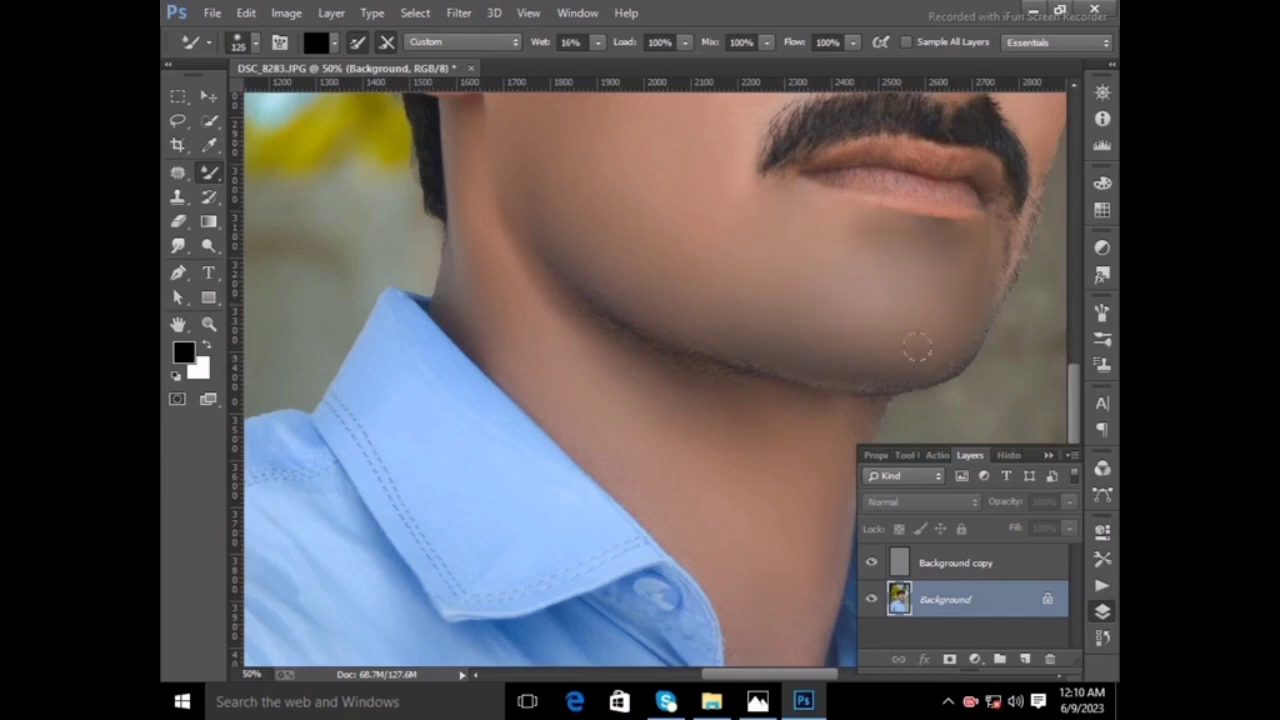
pyautogui.scroll(2, 937, 335)
pyautogui.press('[')
pyautogui.press('[')
pyautogui.press('[')
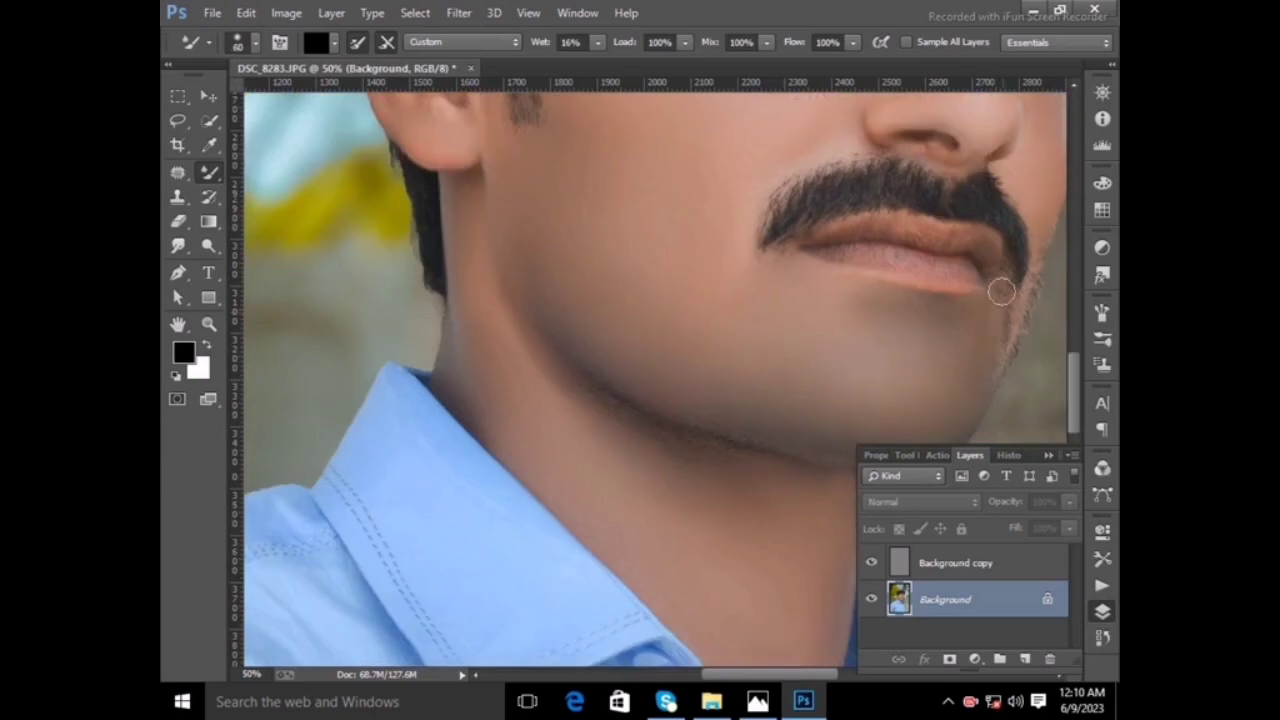
pyautogui.press('[')
pyautogui.press('[')
pyautogui.press('[')
pyautogui.scroll(-3, 996, 305)
# - Trace the jawline with the Pen tool and turn the path into a selection
pyautogui.press('p')
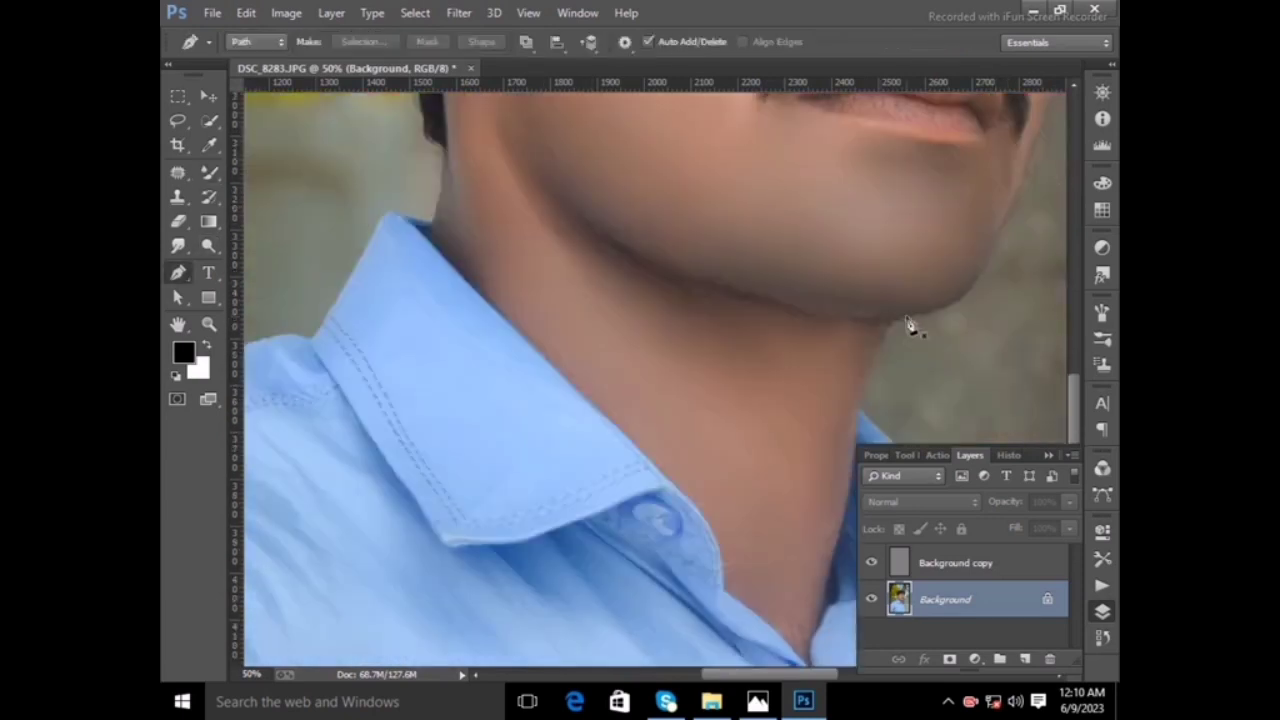
pyautogui.moveTo(885, 328)
pyautogui.mouseDown()
pyautogui.moveTo(737, 296)
pyautogui.moveTo(632, 256)
pyautogui.moveTo(590, 222)
pyautogui.mouseUp()
pyautogui.click(523, 180)
pyautogui.rightClick(871, 200)
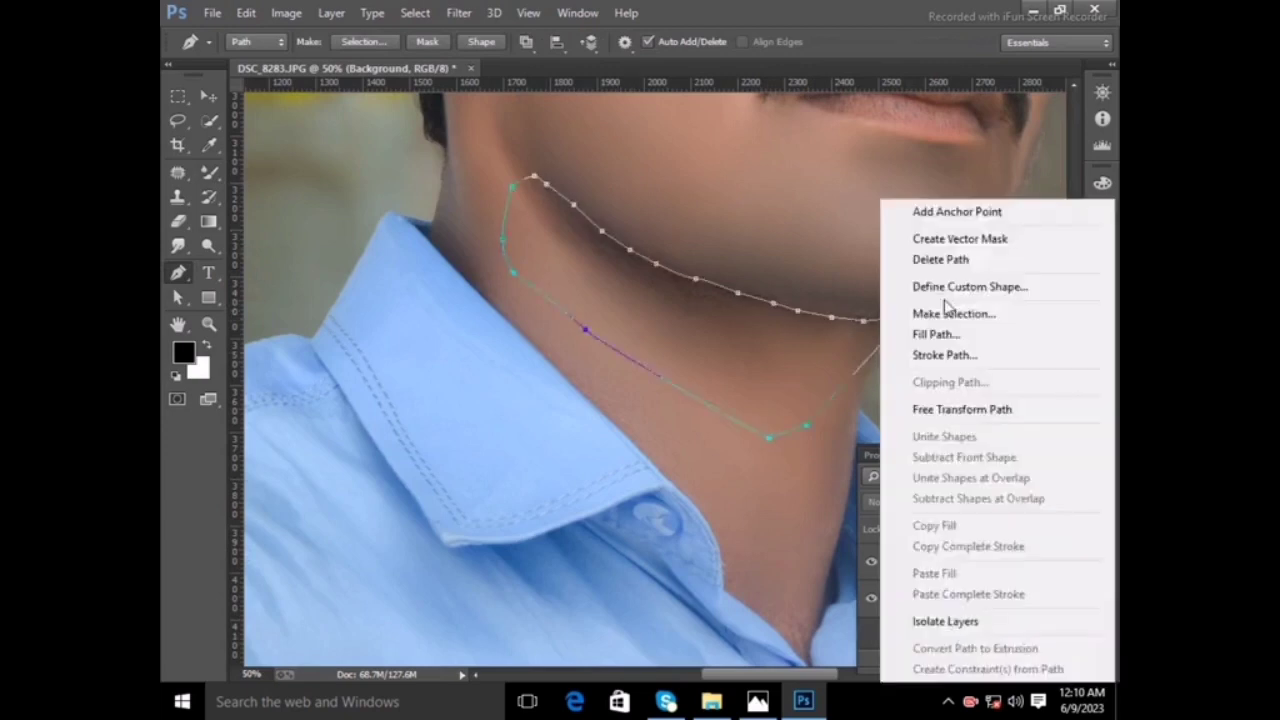
pyautogui.click(930, 254)
pyautogui.click(1016, 456)
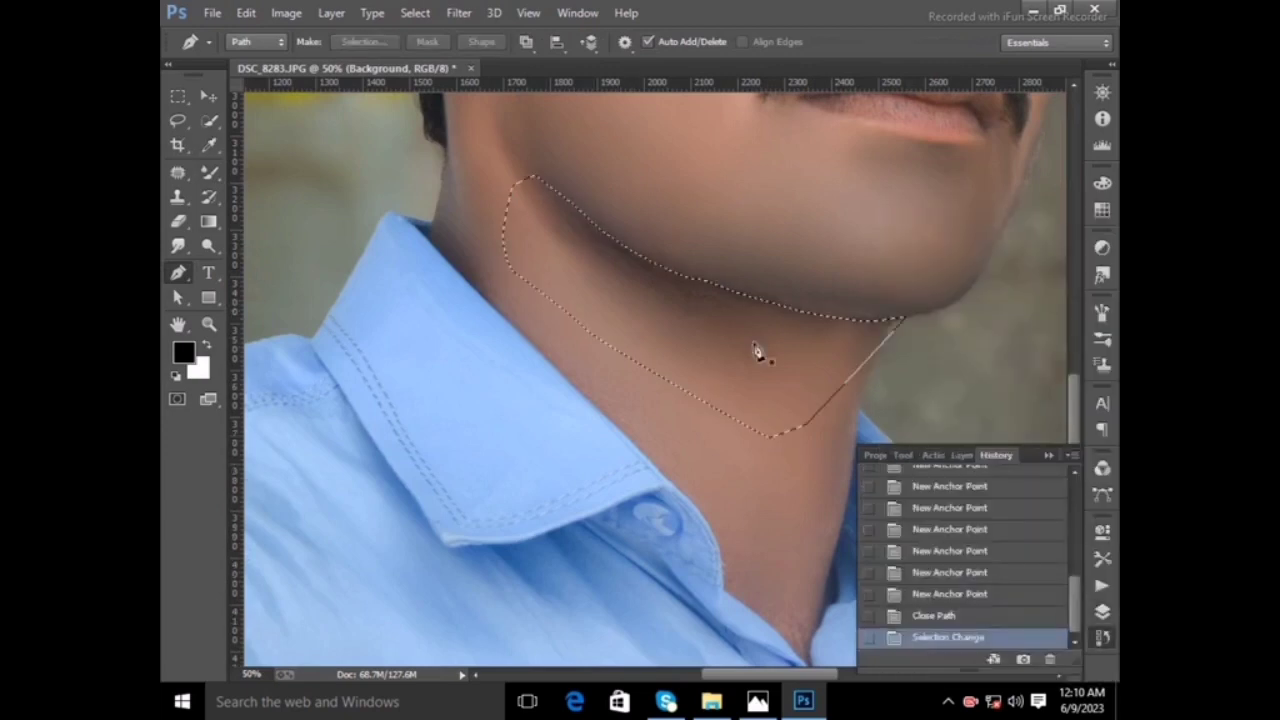
# - Blend the jaw skin with the Mixer Brush inside the selection, then outside it, and deselect
pyautogui.click(208, 172)
pyautogui.moveTo(590, 200); pyautogui.dragTo(680, 260)
pyautogui.moveTo(680, 260)
pyautogui.mouseDown()
pyautogui.moveTo(734, 297)
pyautogui.moveTo(694, 302)
pyautogui.moveTo(664, 285)
pyautogui.mouseUp()
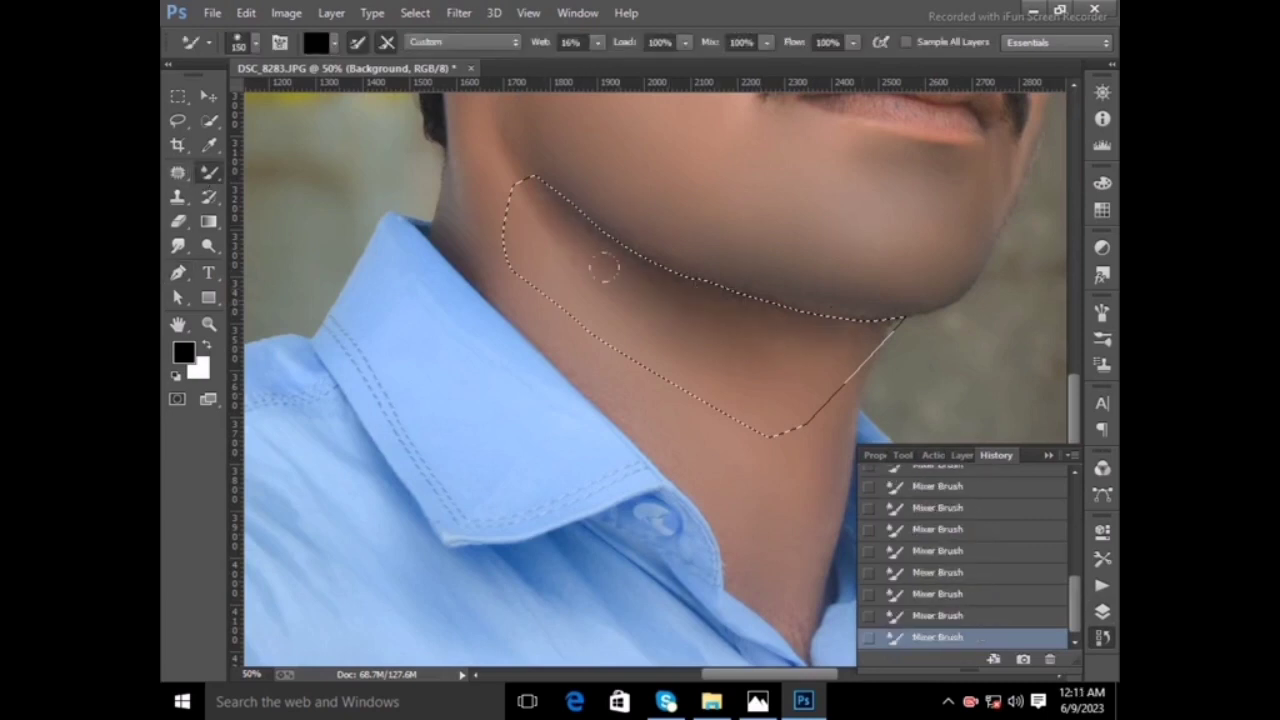
pyautogui.rightClick(332, 132)
pyautogui.click(425, 163)
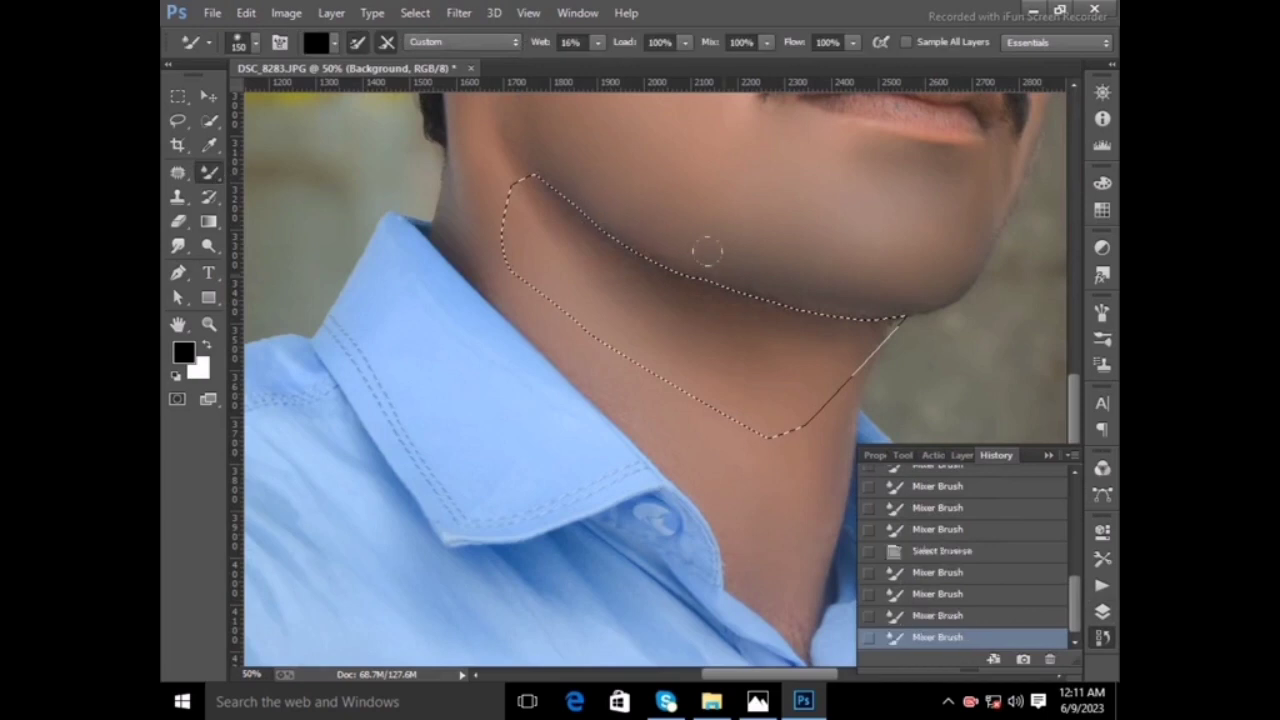
pyautogui.moveTo(700, 251); pyautogui.dragTo(820, 257)
pyautogui.rightClick(455, 175)
pyautogui.click(472, 183)
# - Smooth the skin around the moustache with a smaller Mixer Brush
pyautogui.scroll(2, 570, 352)
pyautogui.press('[')
pyautogui.press('[')
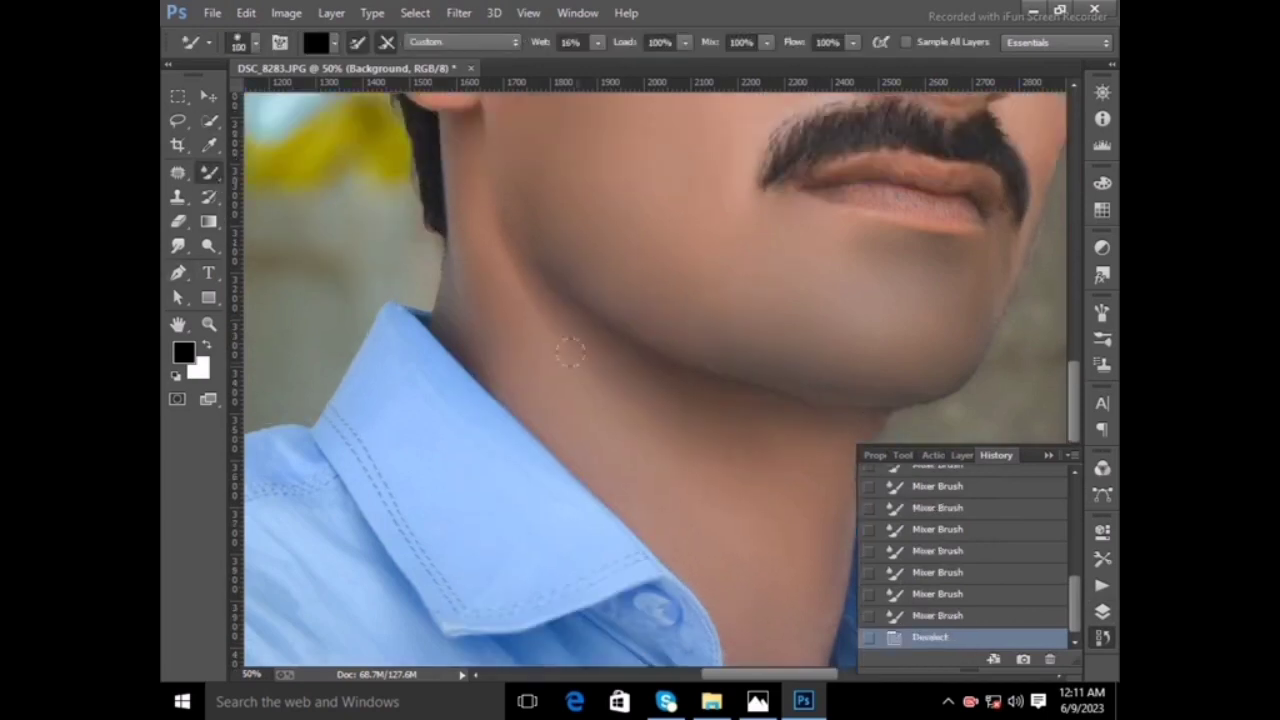
pyautogui.moveTo(530, 322); pyautogui.dragTo(560, 340)
pyautogui.moveTo(850, 360); pyautogui.dragTo(935, 380)
pyautogui.scroll(4, 866, 366)
pyautogui.press('[')
pyautogui.press('[')
pyautogui.press('[')
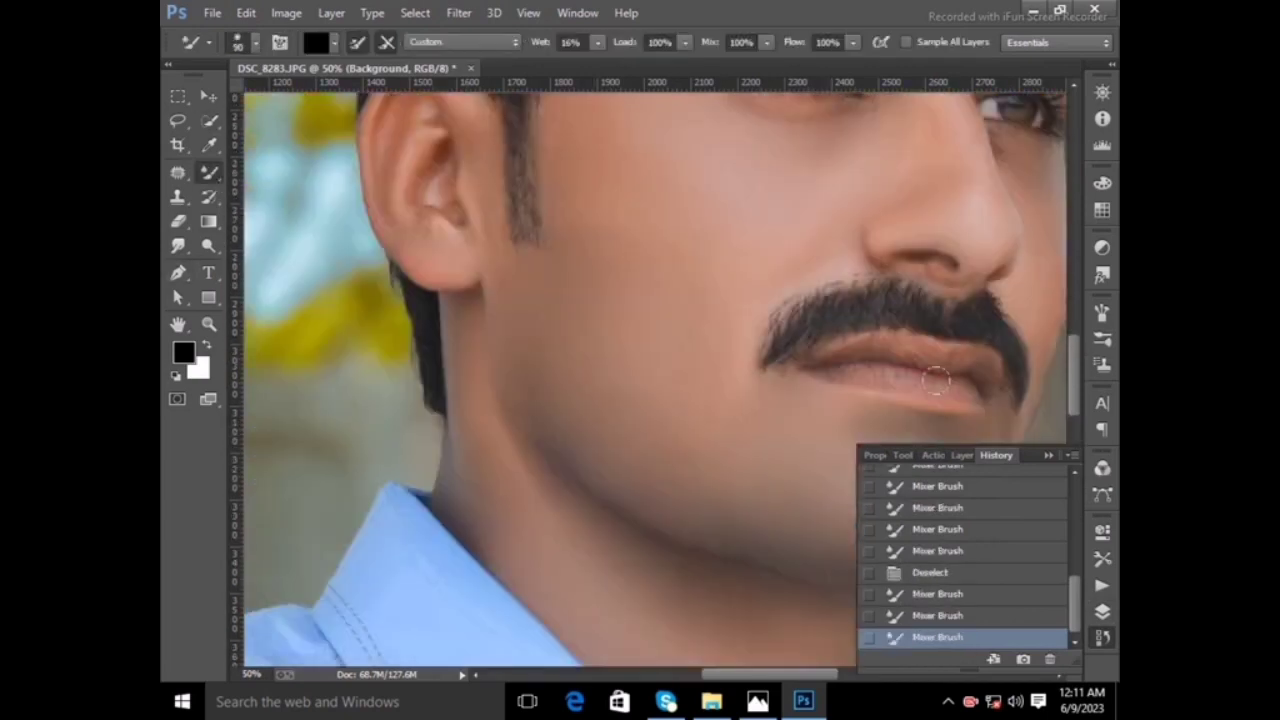
pyautogui.click(459, 12)
# - In the Camera Raw filter, raise the Reds and Oranges luminance in HSL
pyautogui.click(520, 122)
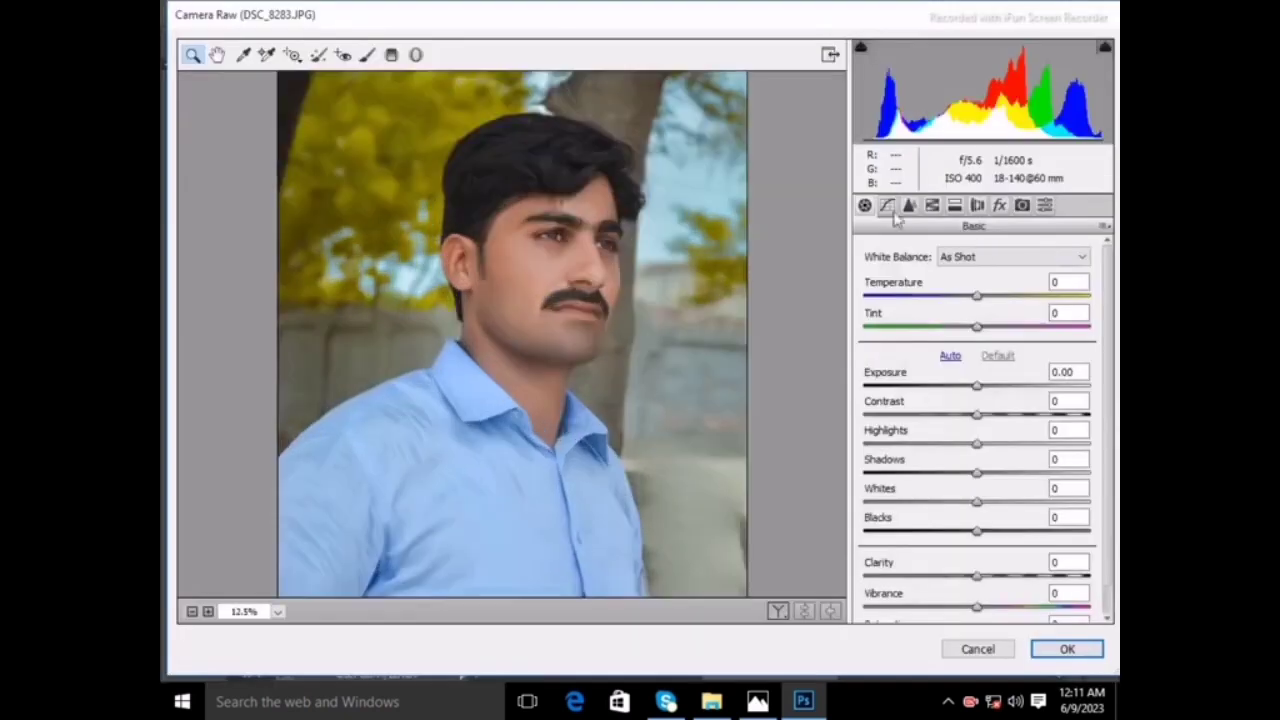
pyautogui.click(931, 205)
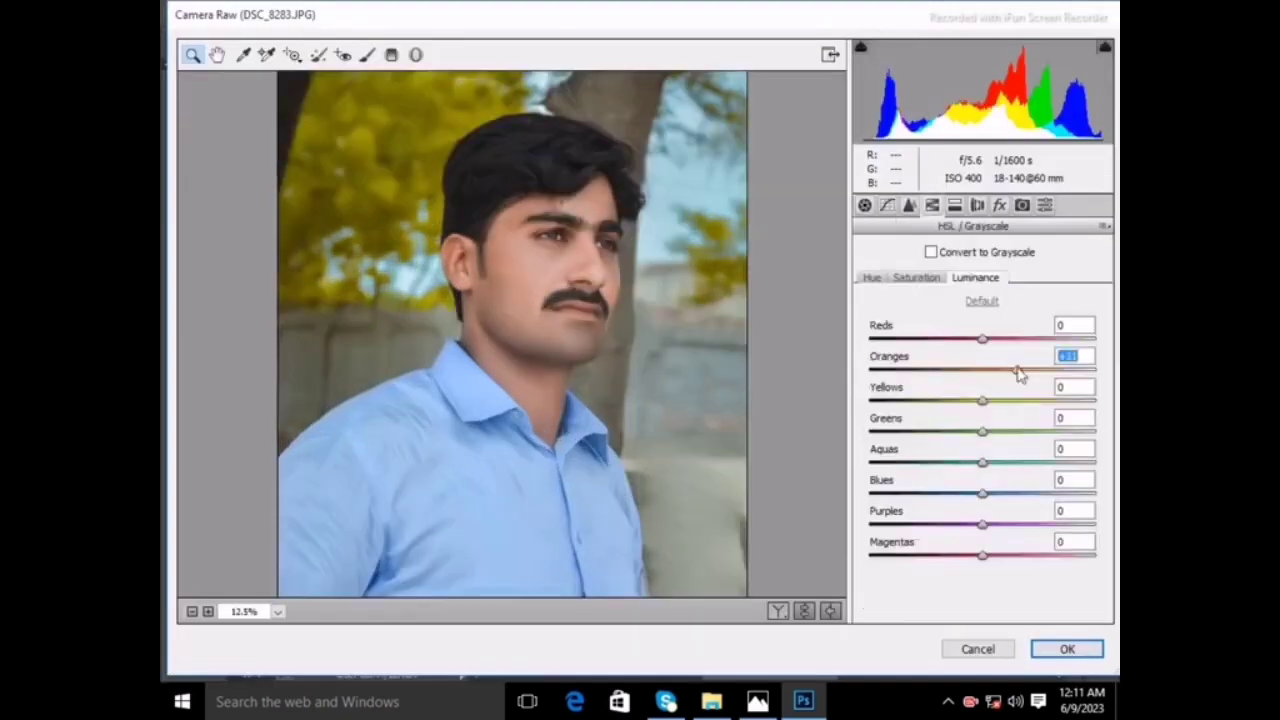
pyautogui.click(916, 277)
pyautogui.moveTo(982, 369)
pyautogui.mouseDown()
pyautogui.moveTo(967, 369)
pyautogui.moveTo(1030, 341)
pyautogui.mouseUp()
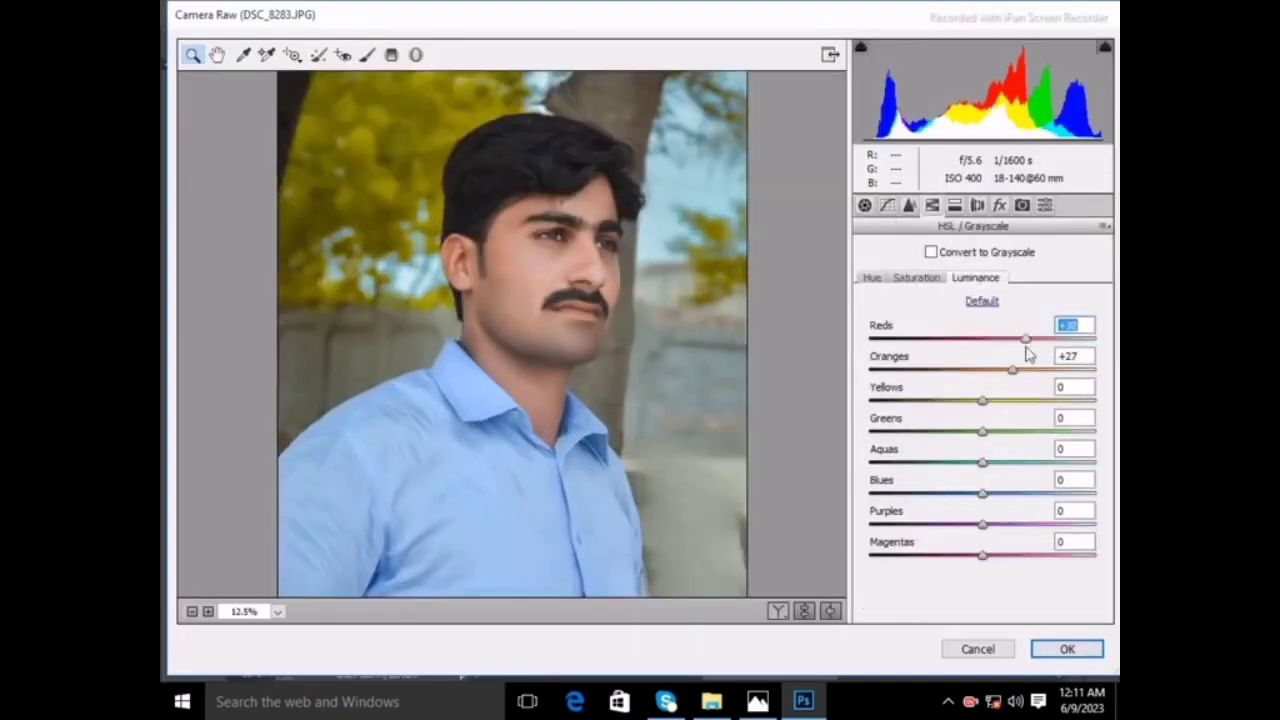
pyautogui.click(865, 206)
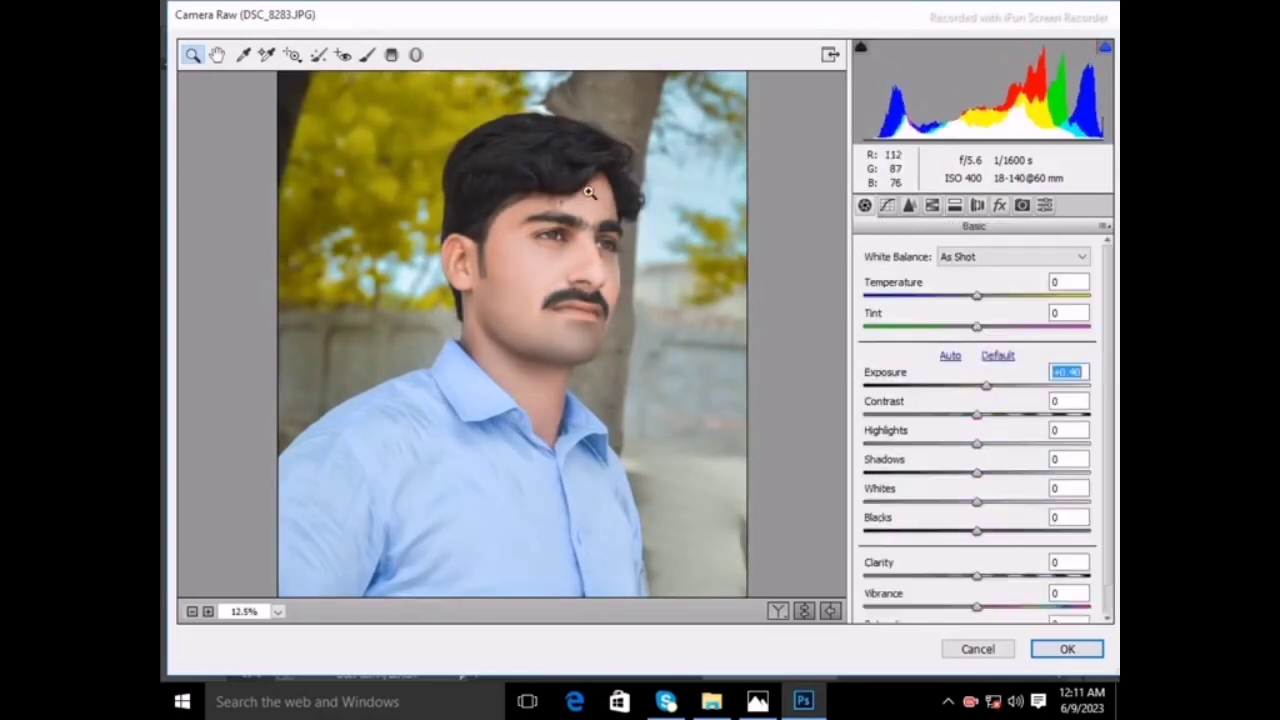
# - Brighten the cheek and chin with an Adjustment Brush (Exposure +0.85, Contrast -64, Highlights +15) and apply
pyautogui.press('k')
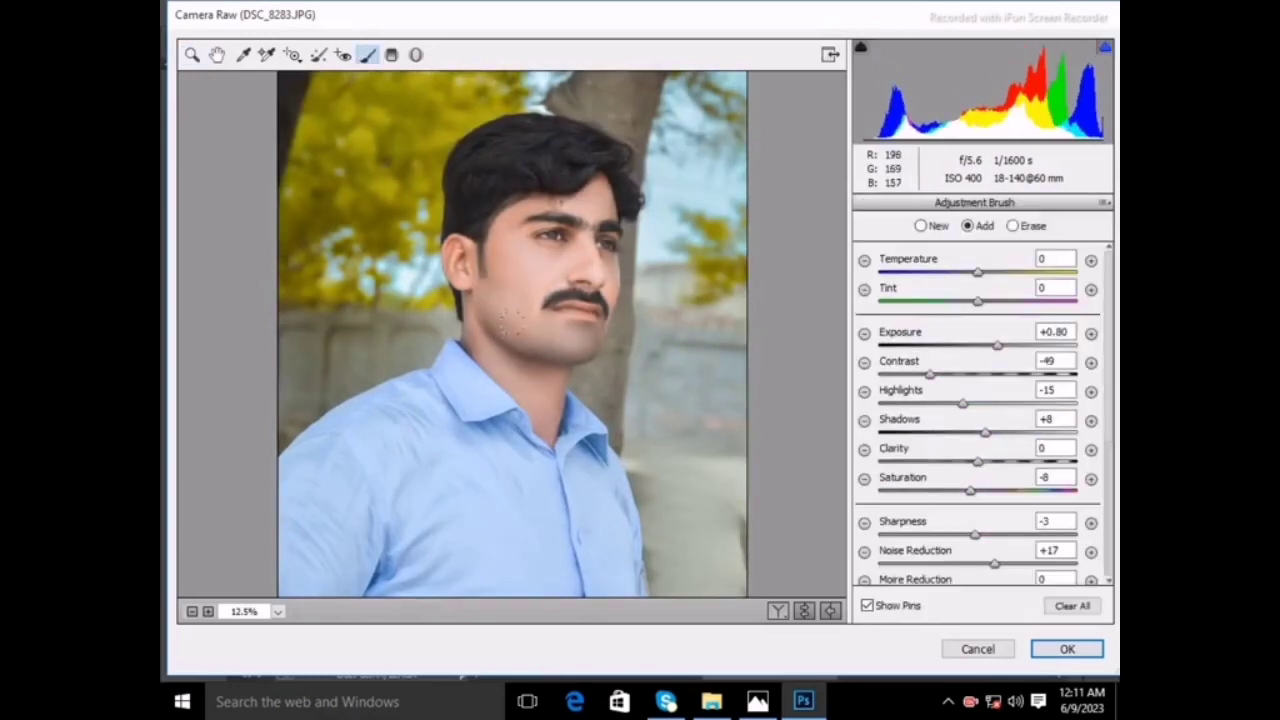
pyautogui.moveTo(490, 291)
pyautogui.mouseDown()
pyautogui.moveTo(563, 346)
pyautogui.moveTo(469, 338)
pyautogui.mouseUp()
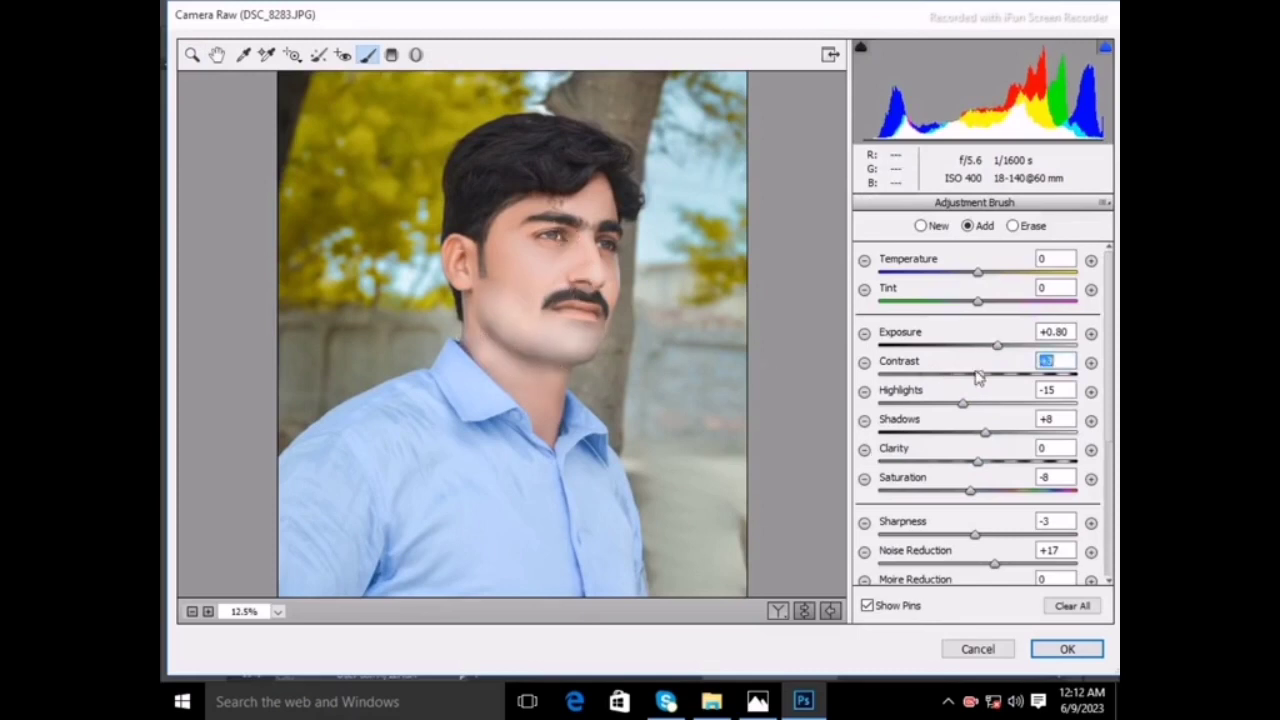
pyautogui.moveTo(945, 374)
pyautogui.mouseDown()
pyautogui.moveTo(914, 374)
pyautogui.moveTo(992, 403)
pyautogui.moveTo(962, 432)
pyautogui.moveTo(990, 432)
pyautogui.mouseUp()
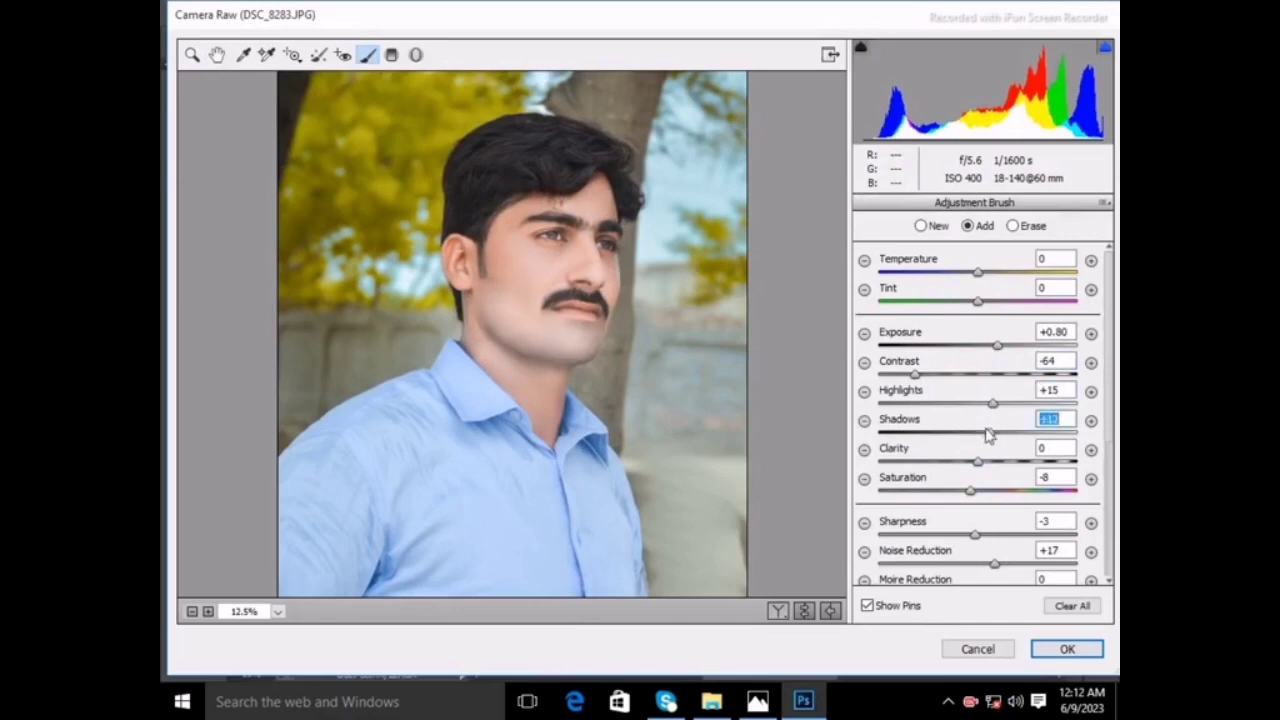
pyautogui.moveTo(997, 345)
pyautogui.mouseDown()
pyautogui.moveTo(974, 351)
pyautogui.moveTo(995, 347)
pyautogui.mouseUp()
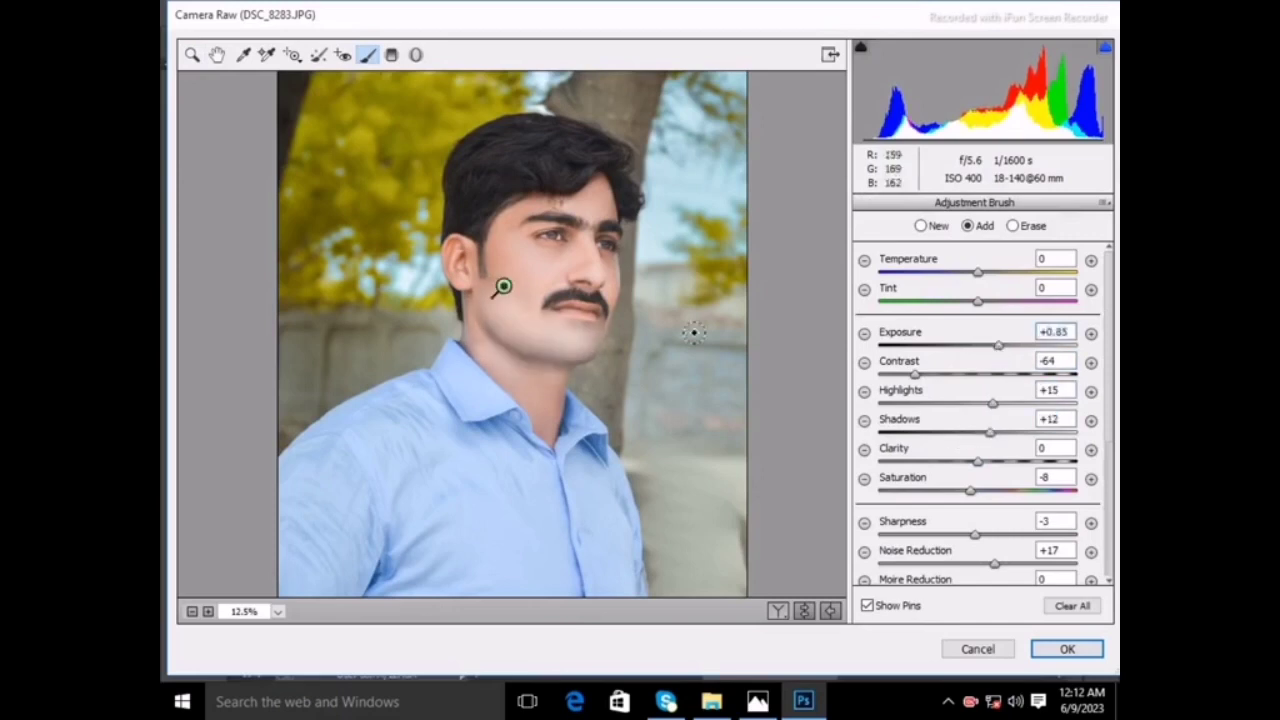
pyautogui.press('Return')
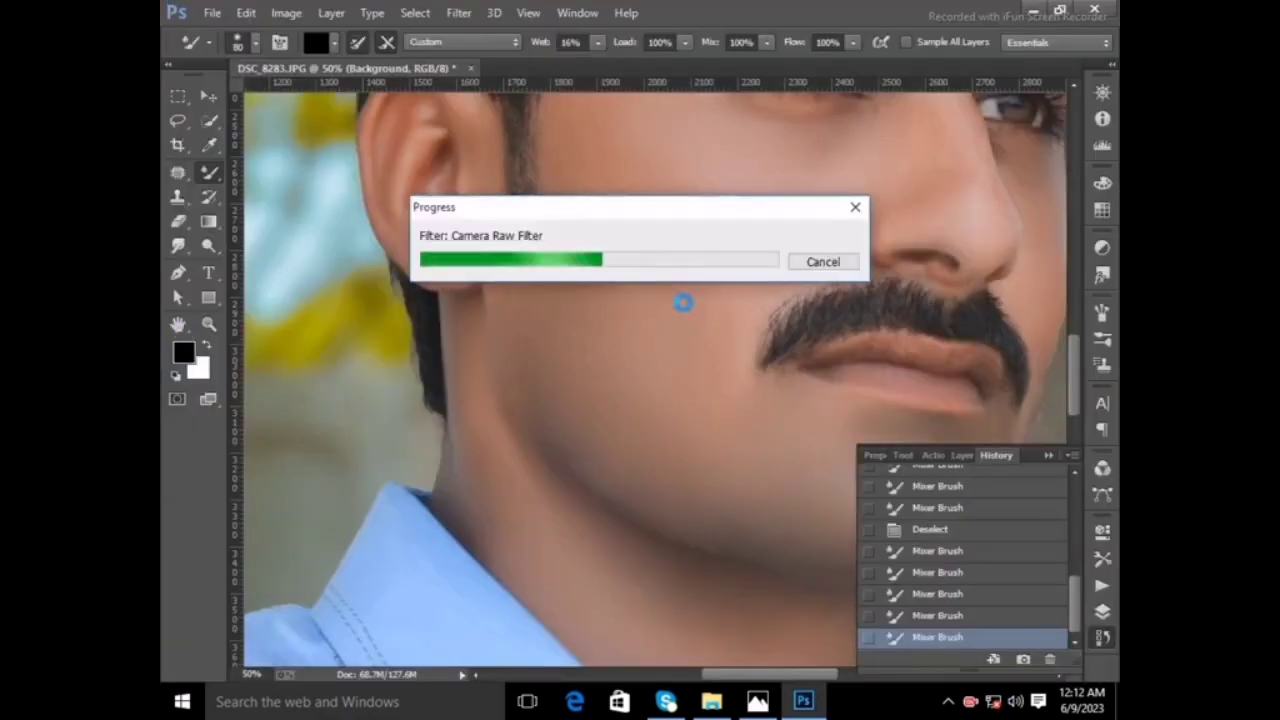
# - Blend the cheek, jaw and neck skin smoother with the Mixer Brush
pyautogui.rightClick(600, 282)
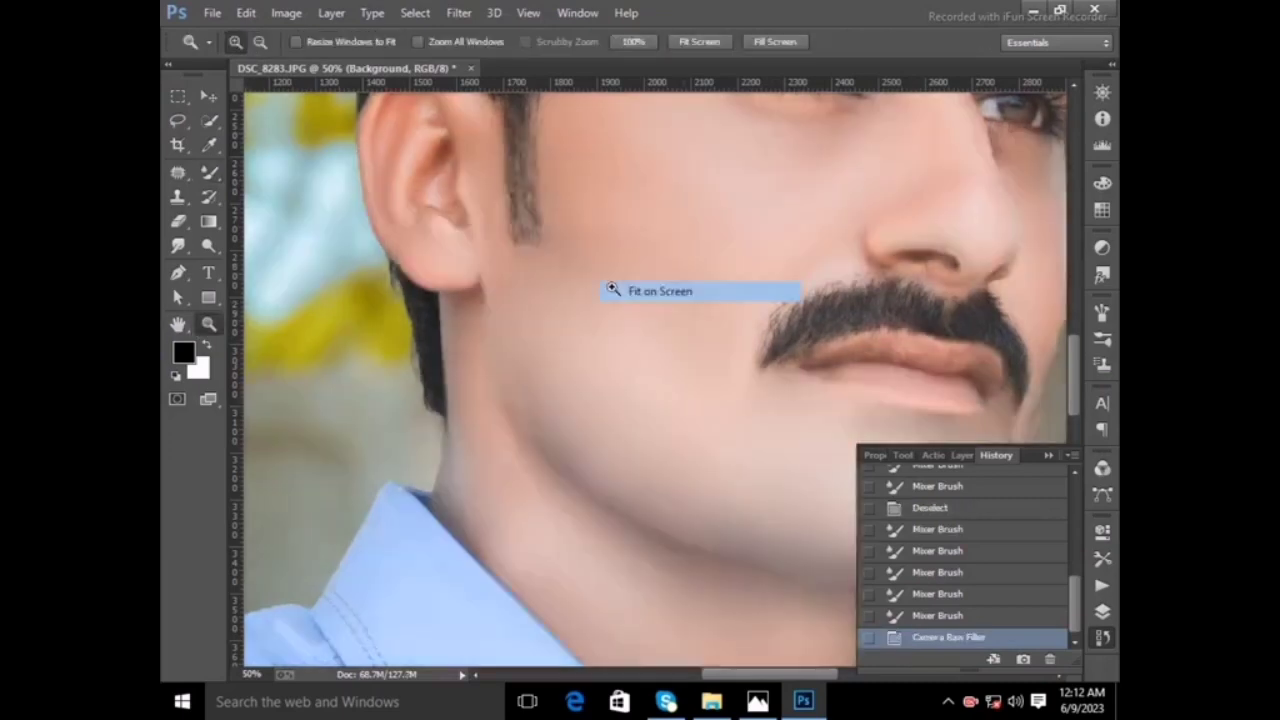
pyautogui.click(608, 286)
pyautogui.click(539, 296)
pyautogui.moveTo(539, 296)
pyautogui.mouseDown()
pyautogui.moveTo(517, 254)
pyautogui.moveTo(529, 251)
pyautogui.moveTo(509, 271)
pyautogui.moveTo(544, 283)
pyautogui.moveTo(613, 268)
pyautogui.mouseUp()
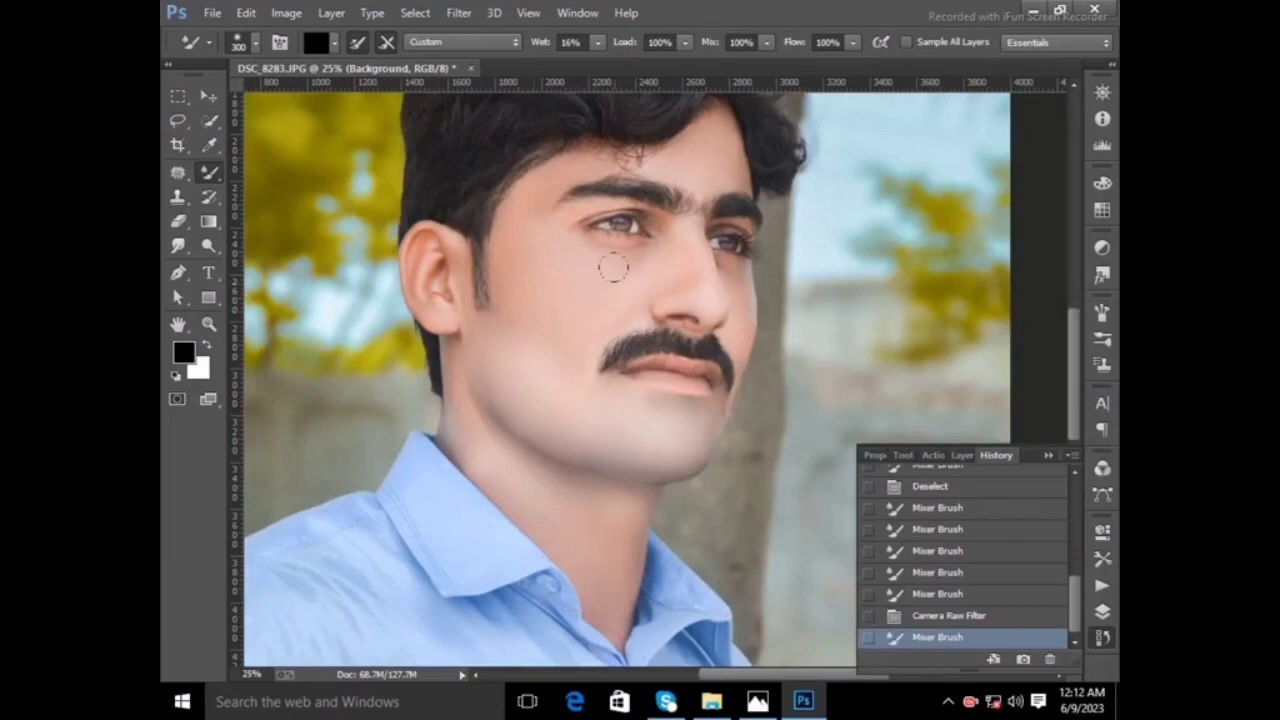
pyautogui.moveTo(493, 370); pyautogui.dragTo(600, 520)
pyautogui.press('[')
pyautogui.press('[')
pyautogui.press('[')
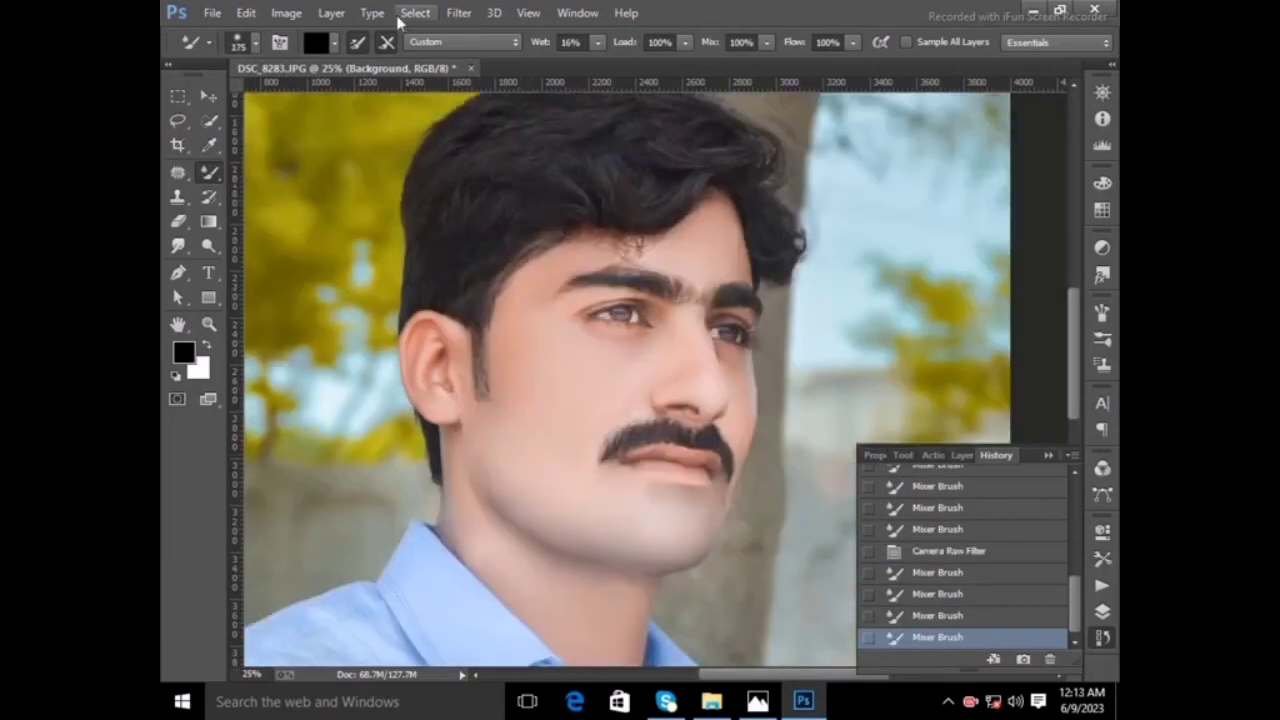
# - Reopen Camera Raw and lower contrast, set Highlights -31, Shadows +47, and lift the blacks
pyautogui.click(458, 12)
pyautogui.press('z')
pyautogui.hotkey('ctrl', '0')
pyautogui.click(458, 12)
pyautogui.click(505, 121)
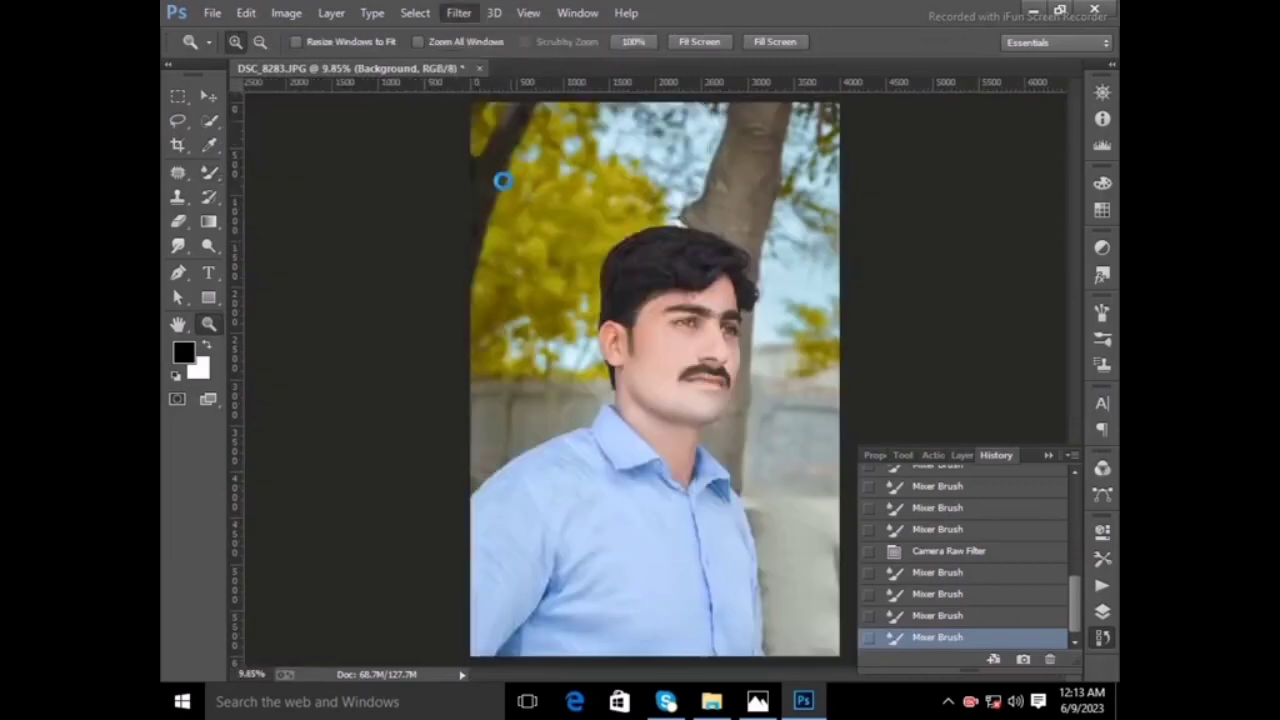
pyautogui.click(948, 414)
pyautogui.moveTo(976, 445)
pyautogui.mouseDown()
pyautogui.moveTo(941, 445)
pyautogui.moveTo(1029, 474)
pyautogui.mouseUp()
pyautogui.moveTo(976, 530); pyautogui.dragTo(1012, 532)
# - Adjust the Oranges luminance in the HSL panel
pyautogui.click(931, 205)
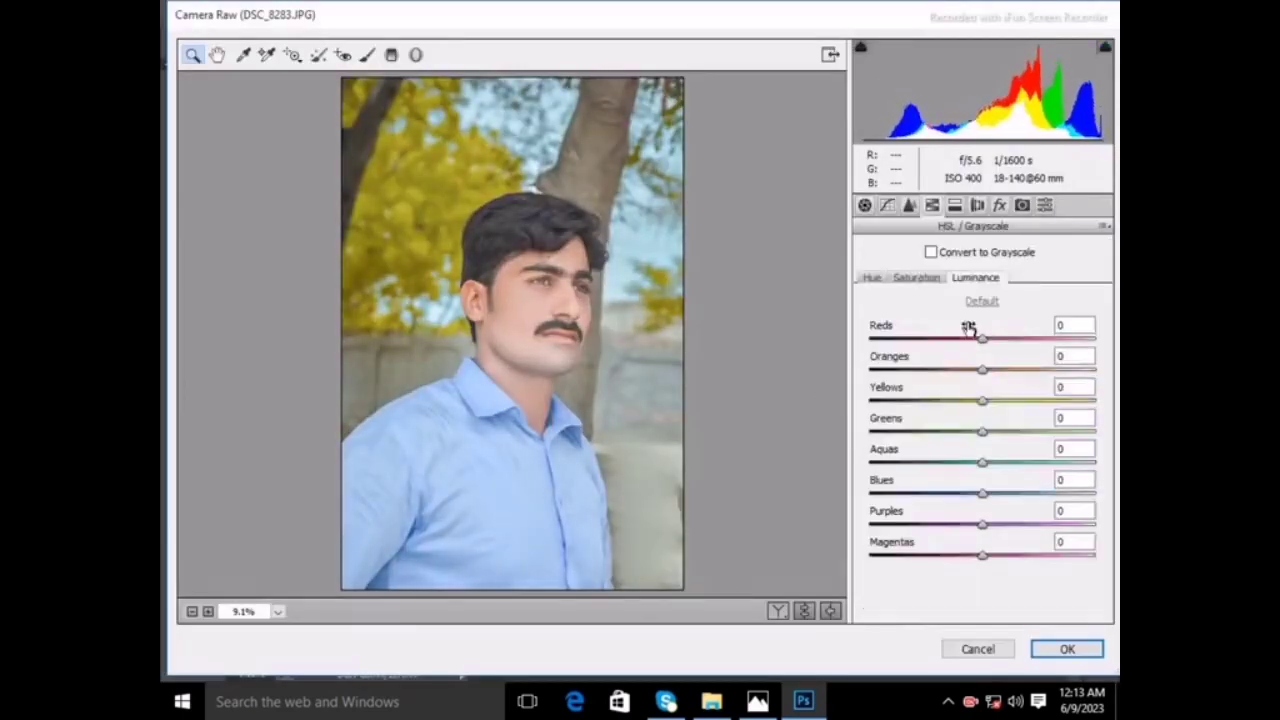
pyautogui.click(916, 277)
pyautogui.click(975, 277)
pyautogui.moveTo(982, 369)
pyautogui.mouseDown()
pyautogui.moveTo(970, 367)
pyautogui.moveTo(1006, 368)
pyautogui.moveTo(1015, 400)
pyautogui.mouseUp()
# - Shift yellow, green and aqua hues, boost saturation (reds +41, greens +61, aquas +54), and apply
pyautogui.click(876, 280)
pyautogui.moveTo(982, 431)
pyautogui.mouseDown()
pyautogui.moveTo(1023, 431)
pyautogui.moveTo(1014, 462)
pyautogui.moveTo(1043, 462)
pyautogui.moveTo(1051, 431)
pyautogui.mouseUp()
pyautogui.click(916, 277)
pyautogui.moveTo(982, 493); pyautogui.dragTo(1005, 493)
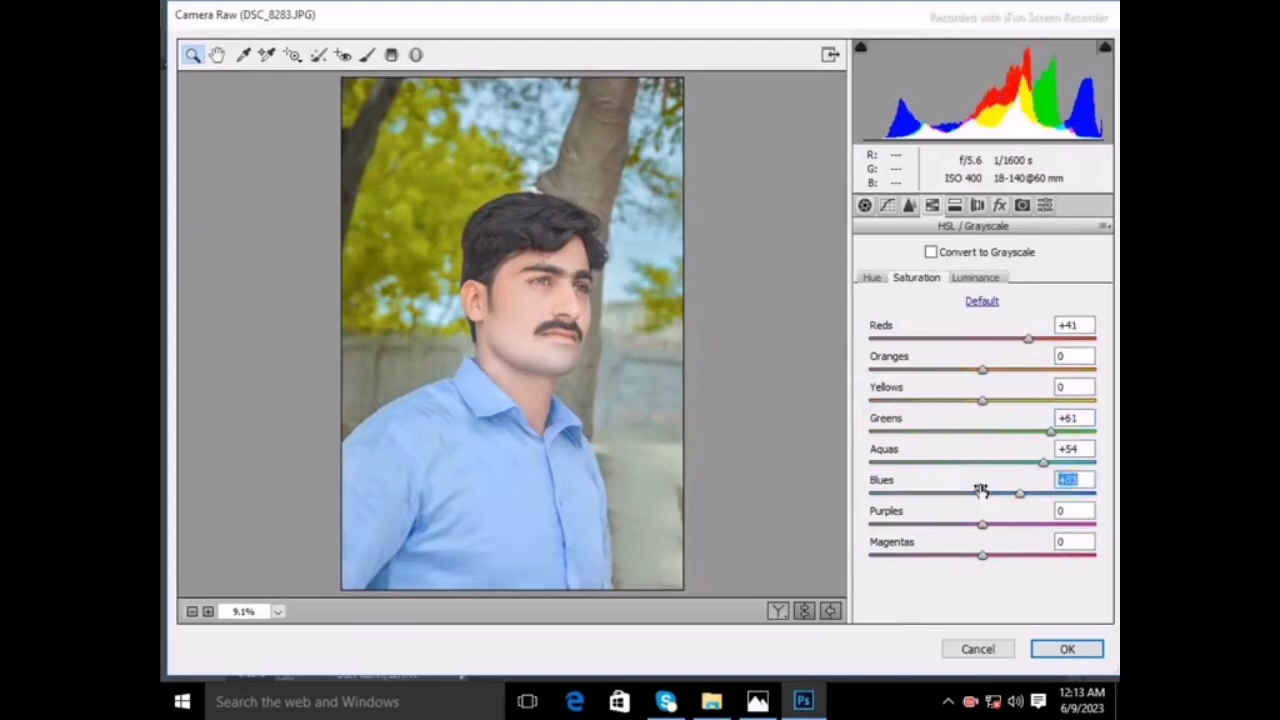
pyautogui.moveTo(971, 370); pyautogui.dragTo(992, 370)
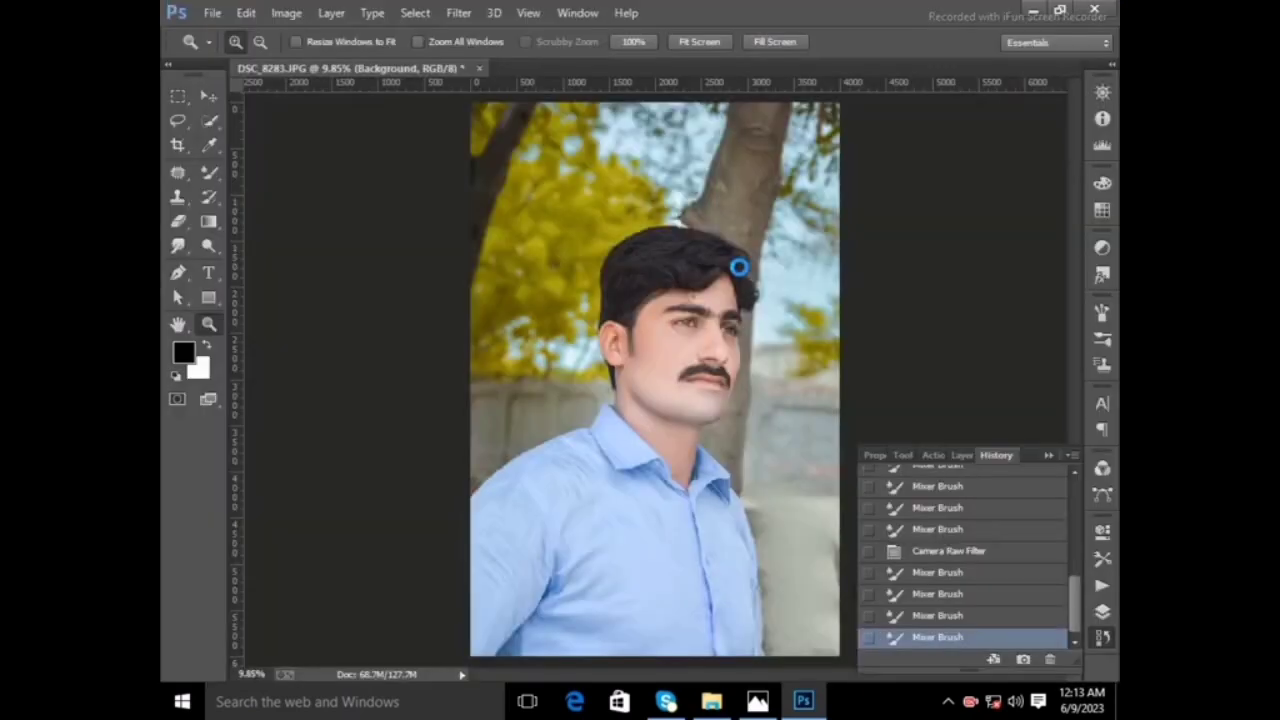
pyautogui.click(738, 267)
# - Place the logo image as an embedded object, shrink it, and position it beside the face
pyautogui.rightClick(728, 318)
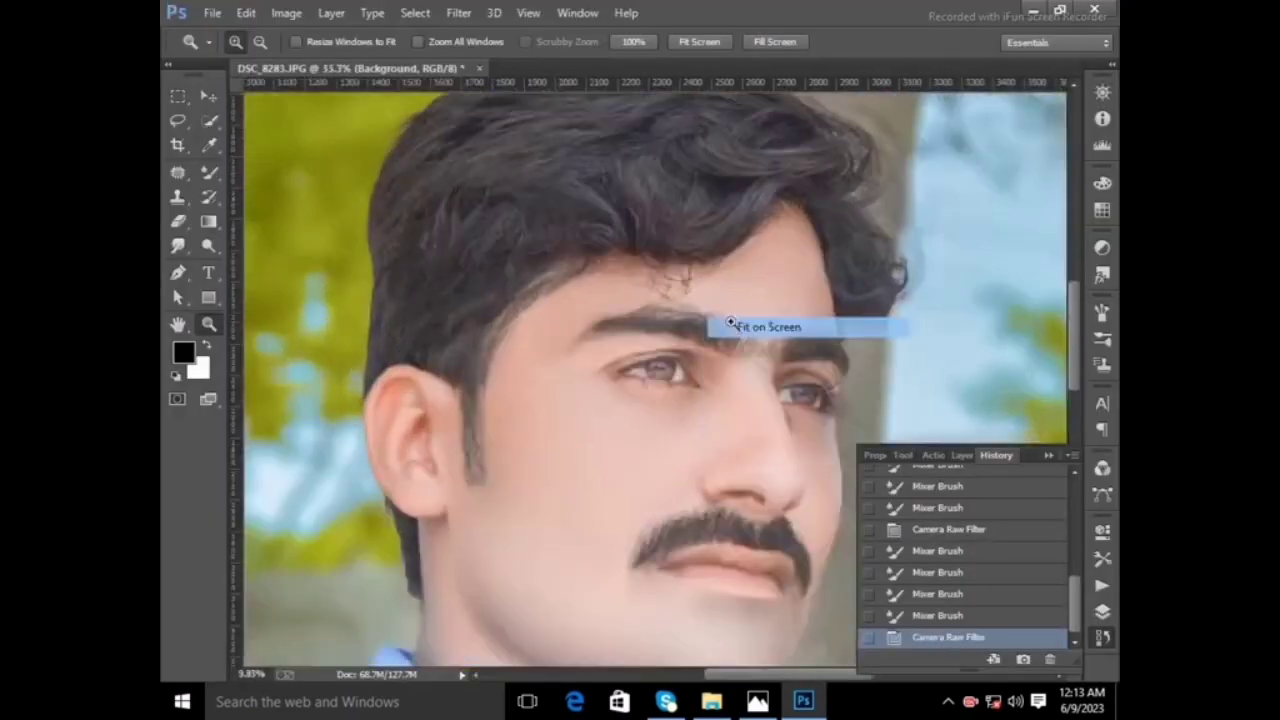
pyautogui.click(740, 328)
pyautogui.click(212, 12)
pyautogui.click(240, 251)
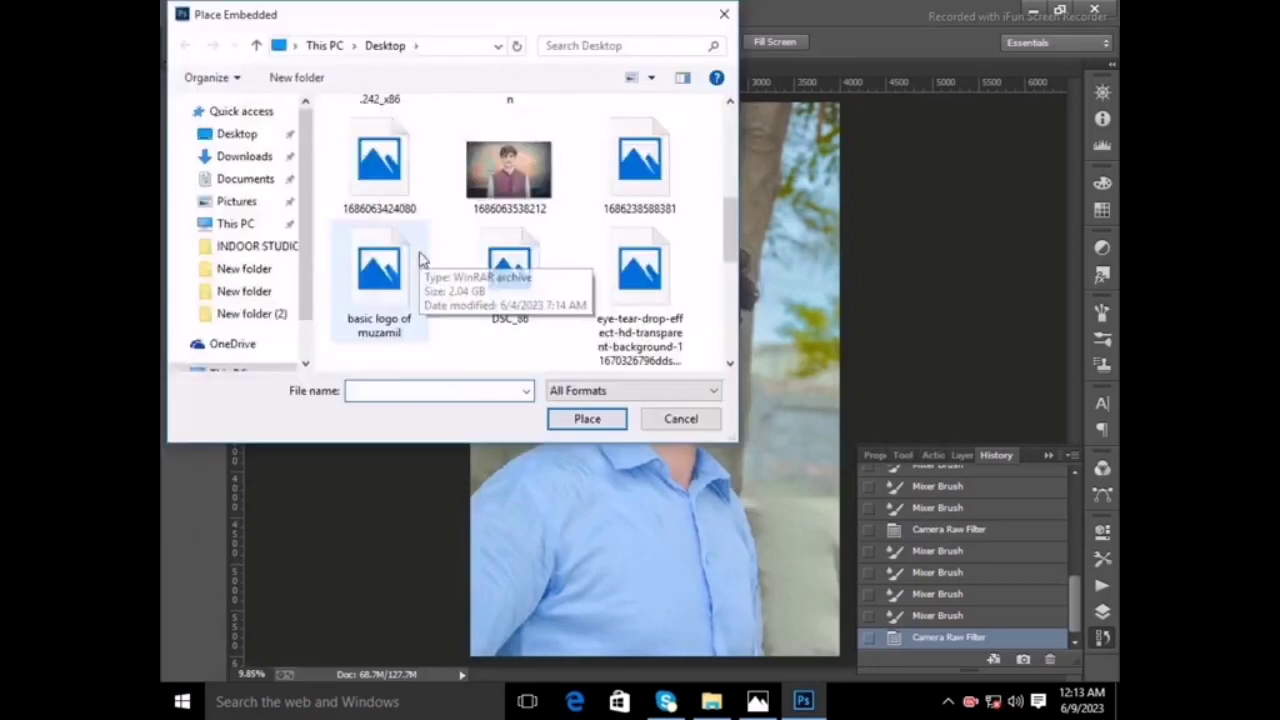
pyautogui.scroll(-5, 465, 268)
pyautogui.click(378, 272)
pyautogui.click(587, 418)
pyautogui.moveTo(471, 177)
pyautogui.mouseDown()
pyautogui.moveTo(751, 443)
pyautogui.moveTo(790, 497)
pyautogui.moveTo(541, 373)
pyautogui.mouseUp()
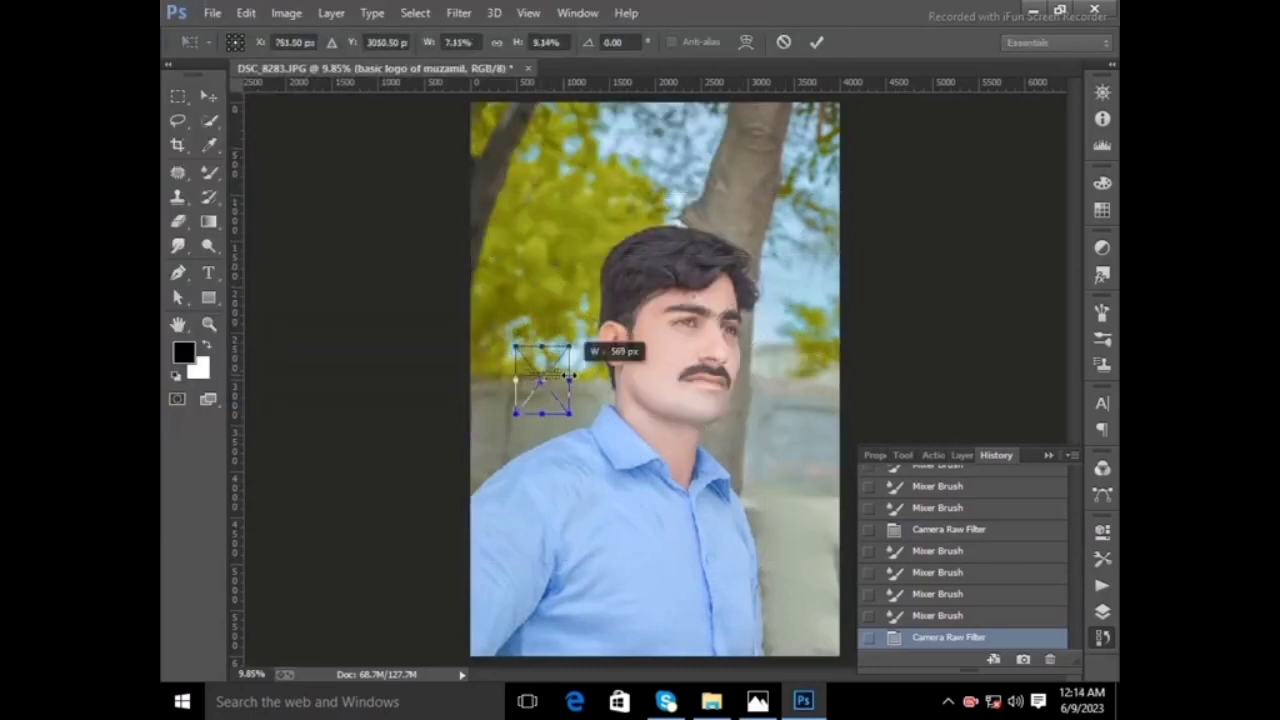
pyautogui.press('Return')
pyautogui.press('z')
# - Save the photo under a new name in JPEG format
pyautogui.click(212, 12)
pyautogui.click(229, 180)
pyautogui.click(500, 377)
pyautogui.click(400, 470)
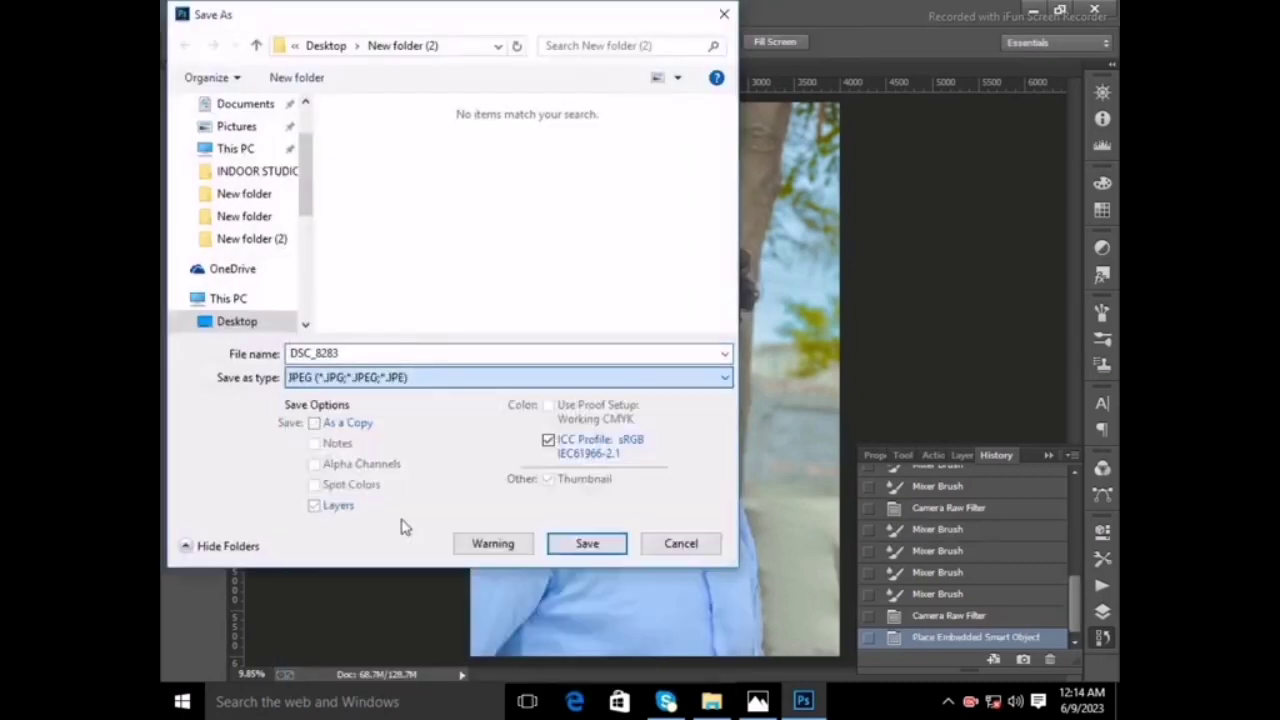